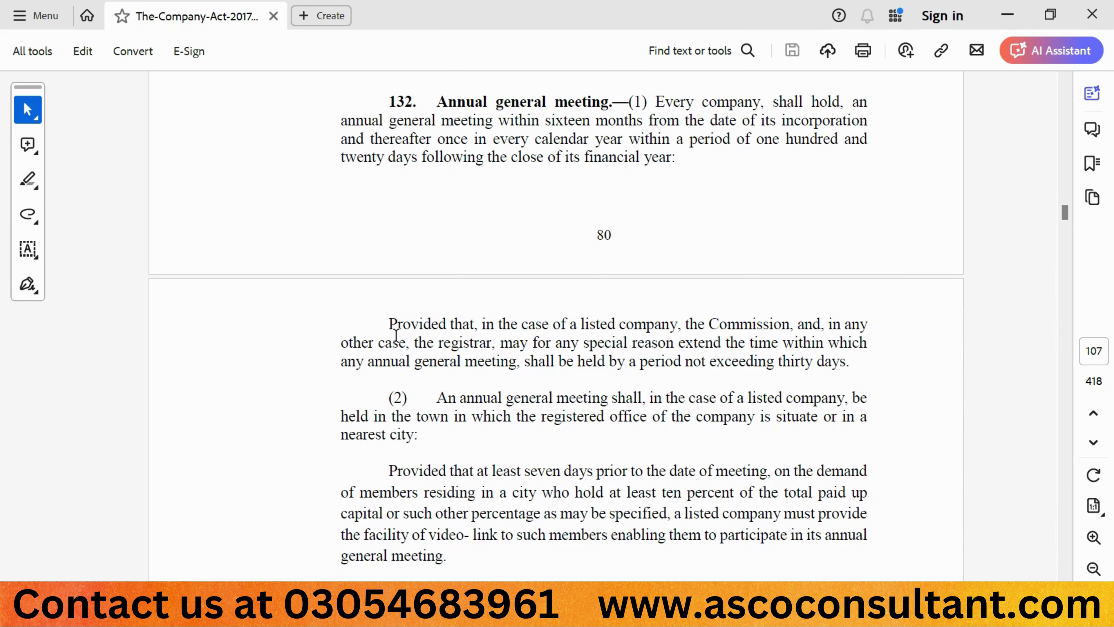
- Read section 132 on annual general meetings, covering the holding period, venue, notice to members and penalties
scroll(396, 336, "down", 3)
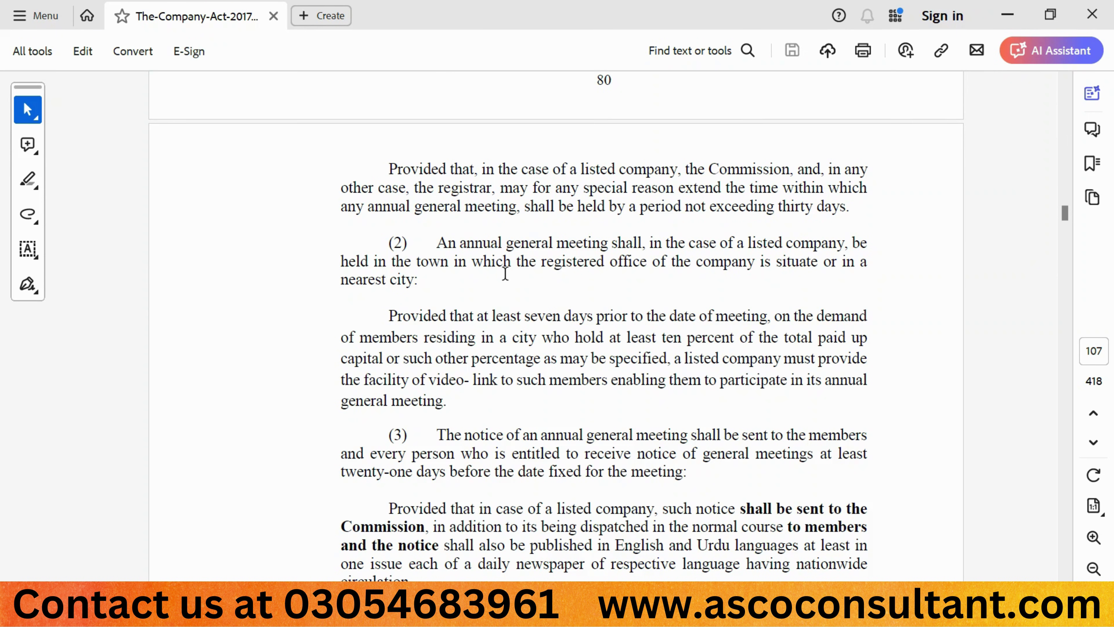
scroll(506, 273, "down", 2)
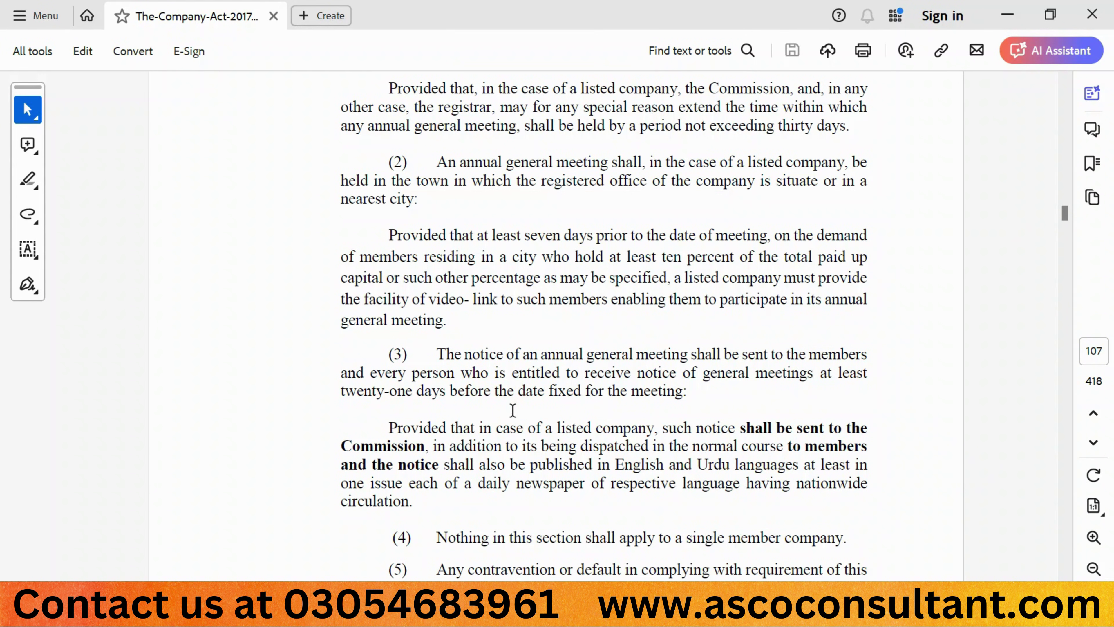
scroll(512, 410, "down", 3)
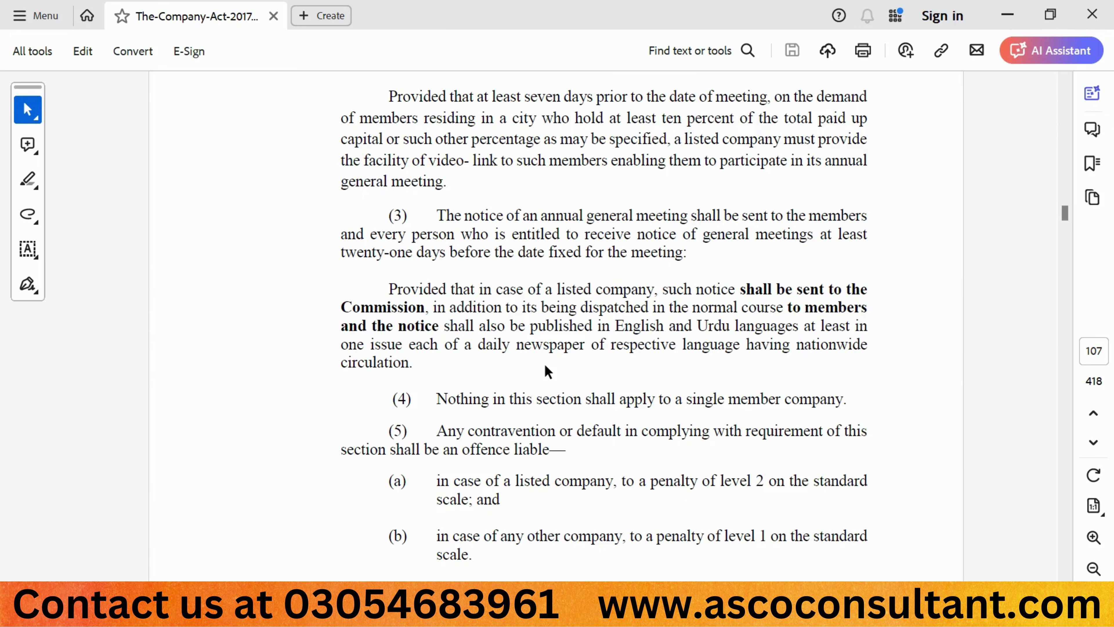
scroll(545, 365, "down", 3)
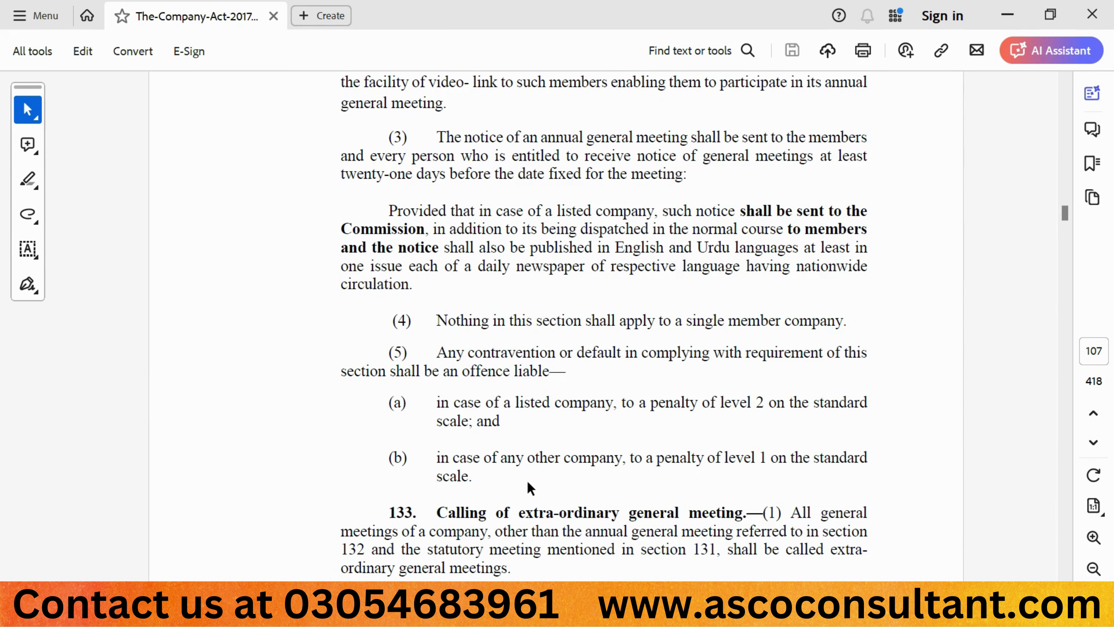
scroll(528, 481, "up", 10)
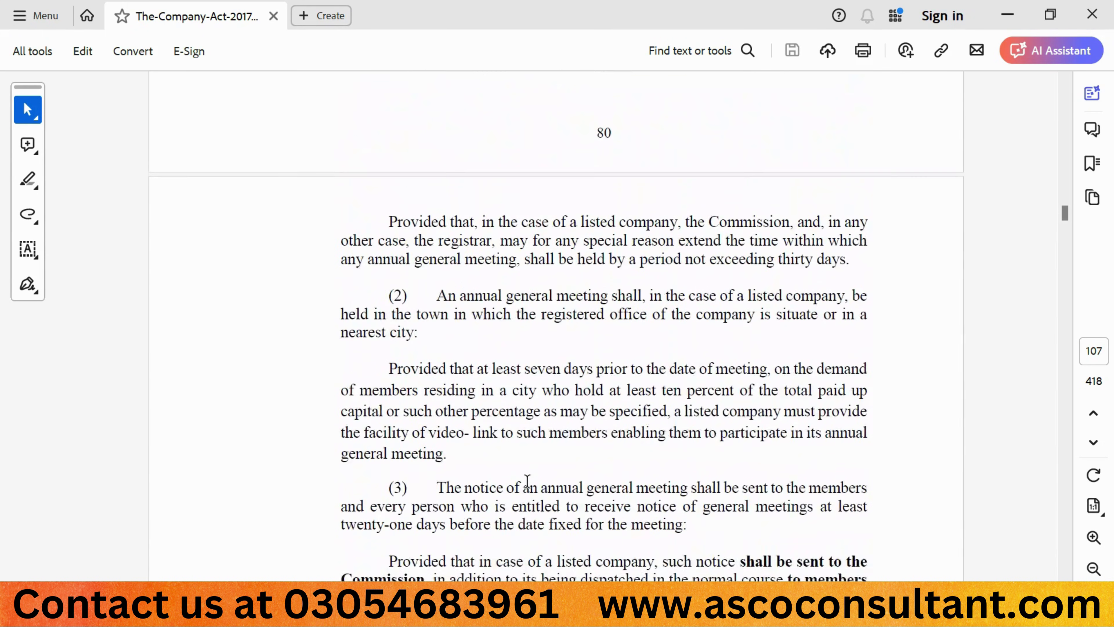
scroll(528, 480, "up", 1)
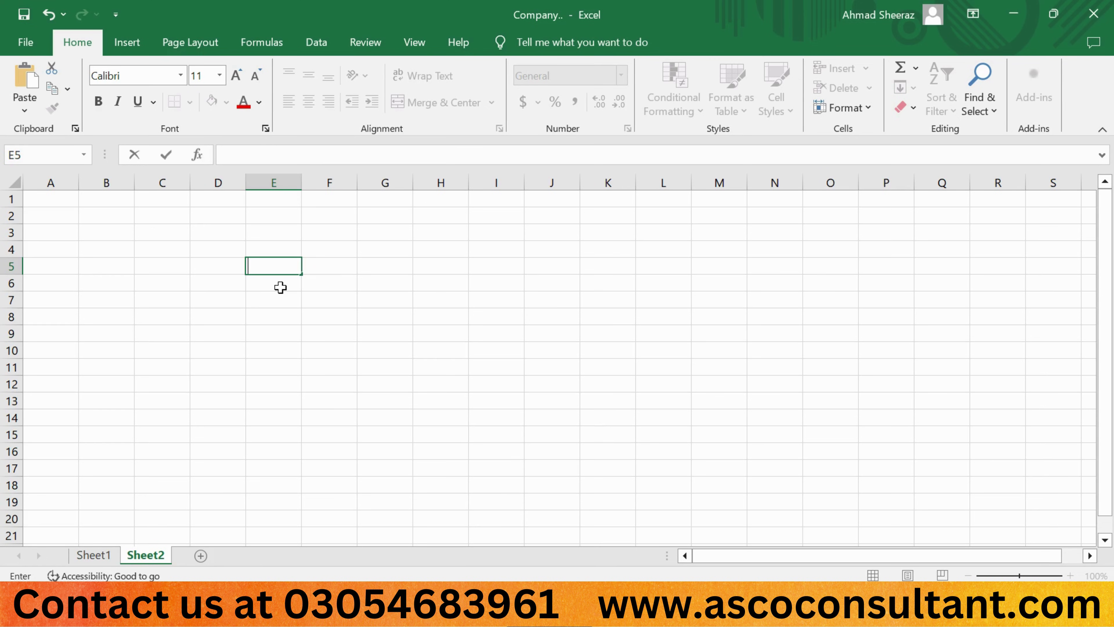
- Switch to Sheet2 of the Excel workbook, enter the heading "incorporation date" in E5 and fit column E to it
type("incorporation date")
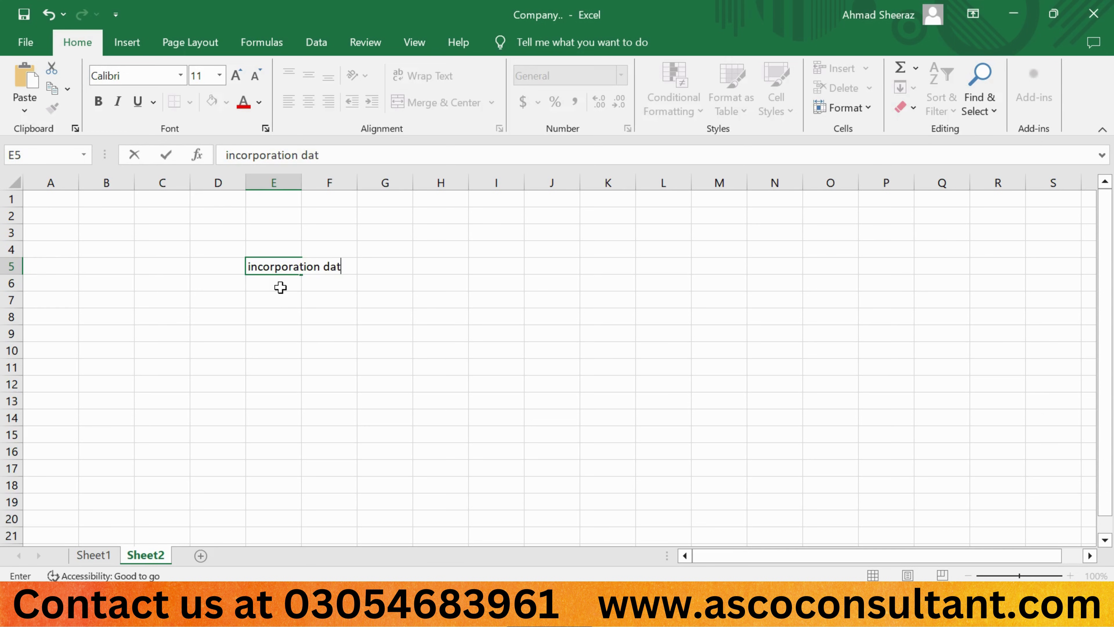
key("Return")
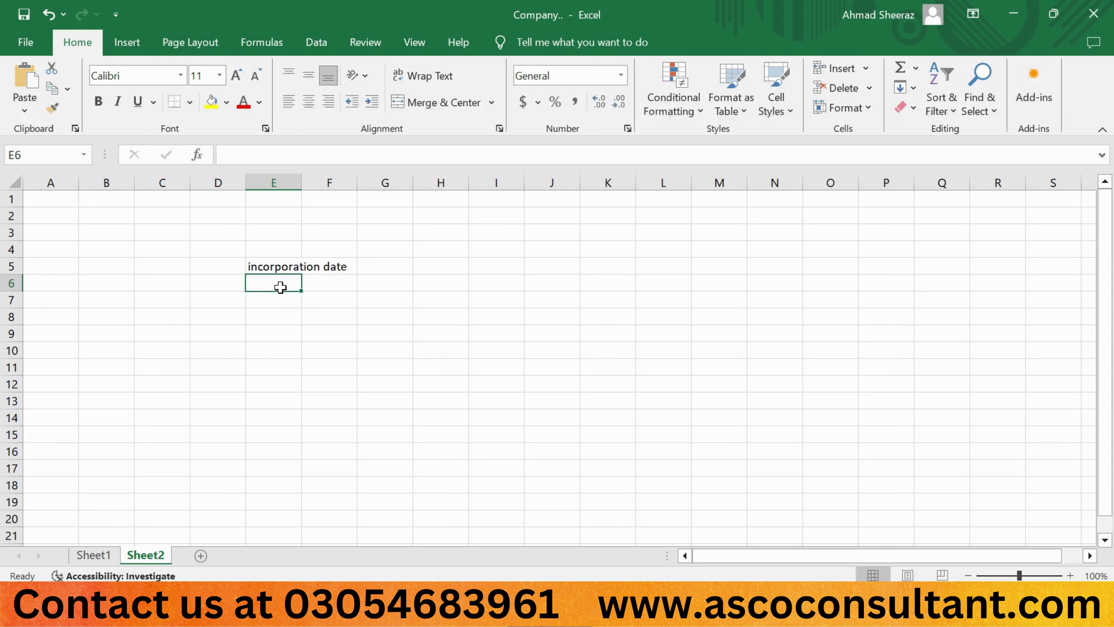
double_click(302, 183)
key("Up")
key("Down")
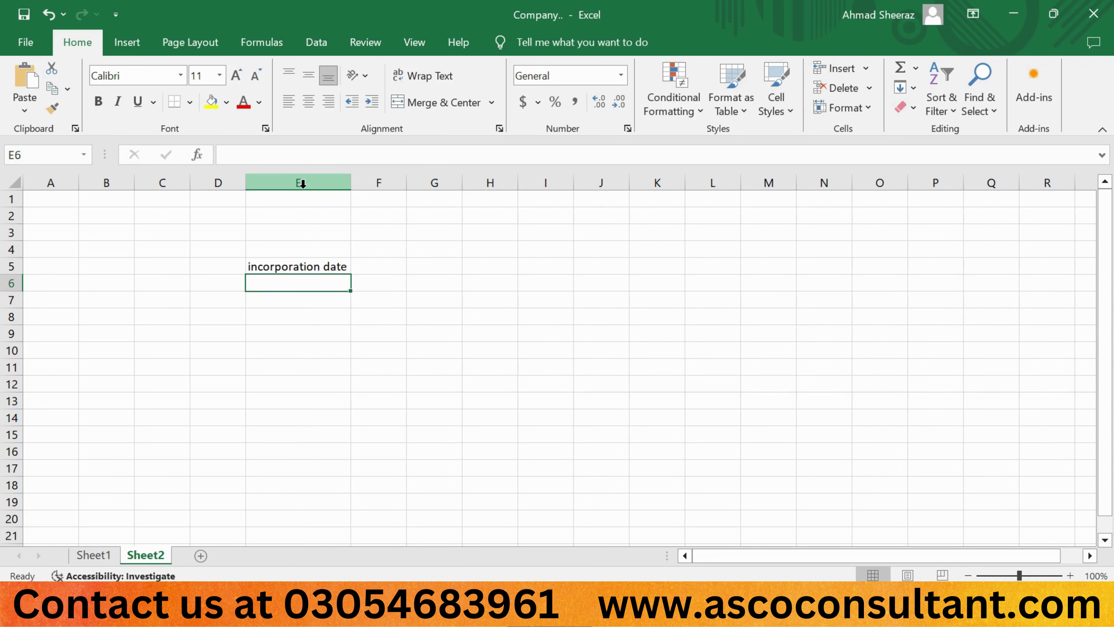
- Enter 31 march 2023 in E6 beneath the incorporation date heading
type("31 march ")
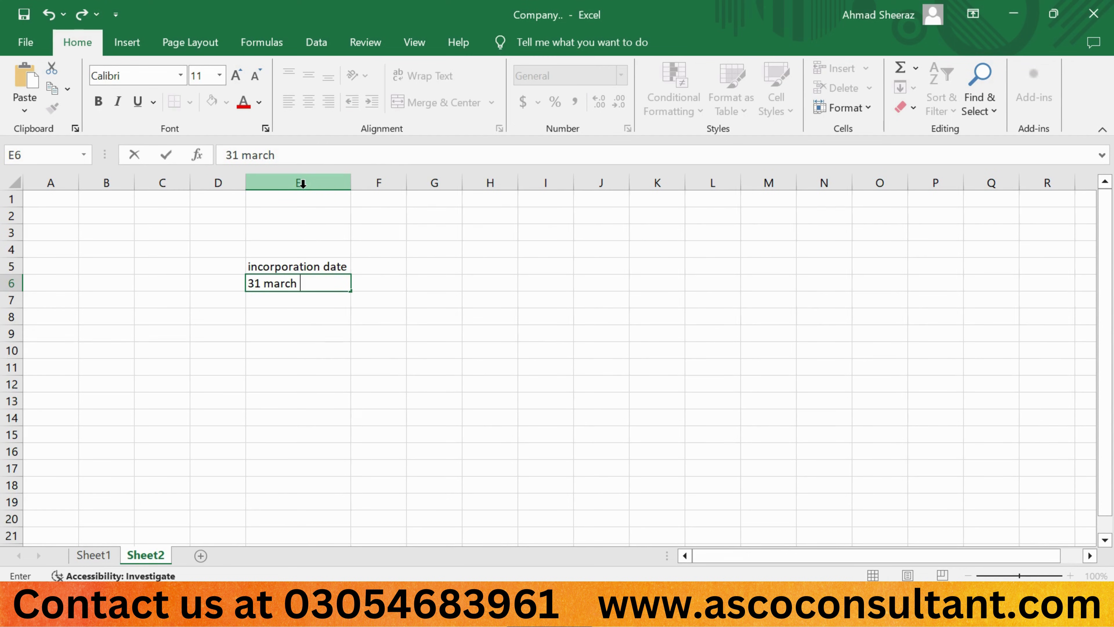
type("2023")
key("Return")
key("Up")
key("Right")
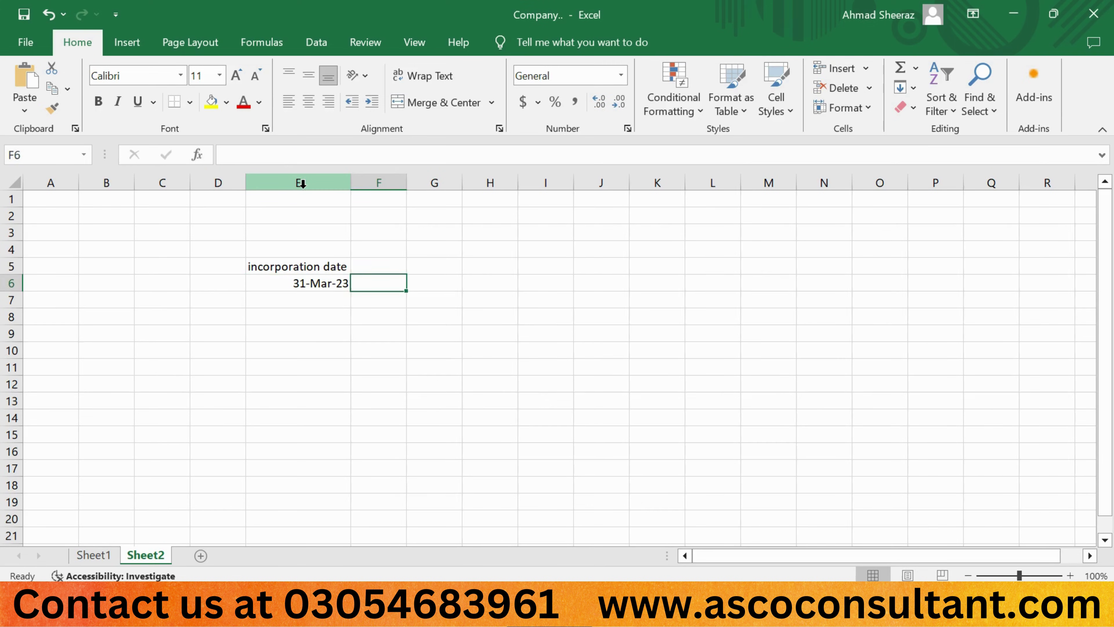
- Enter the heading "1st AGM" in G5
key("Up")
key("Right")
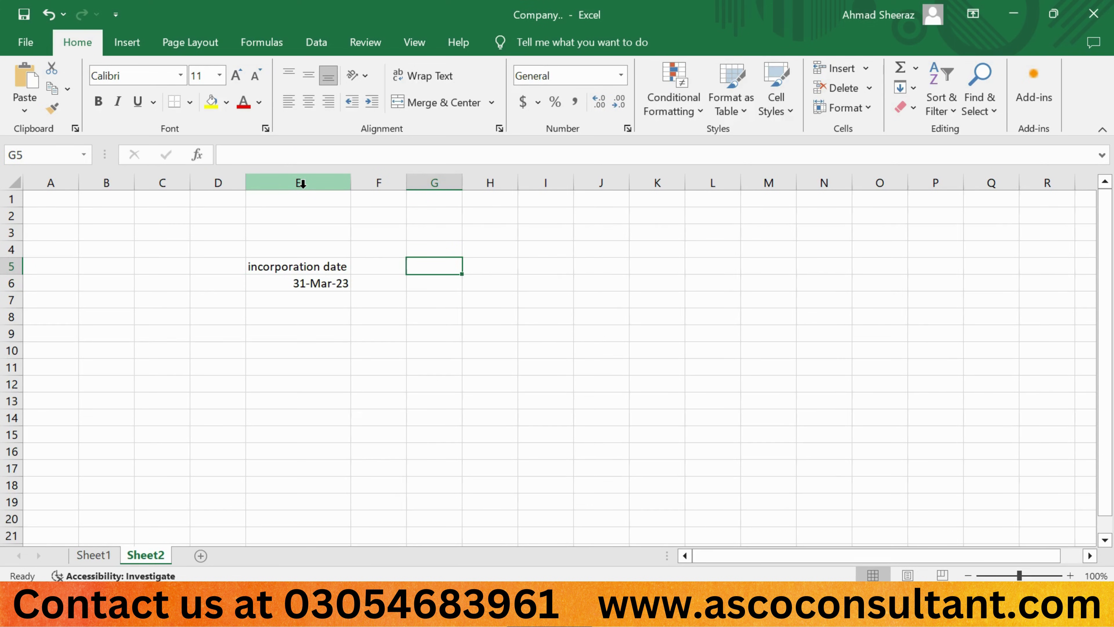
type("1st")
key("Caps_Lock")
type("AGM")
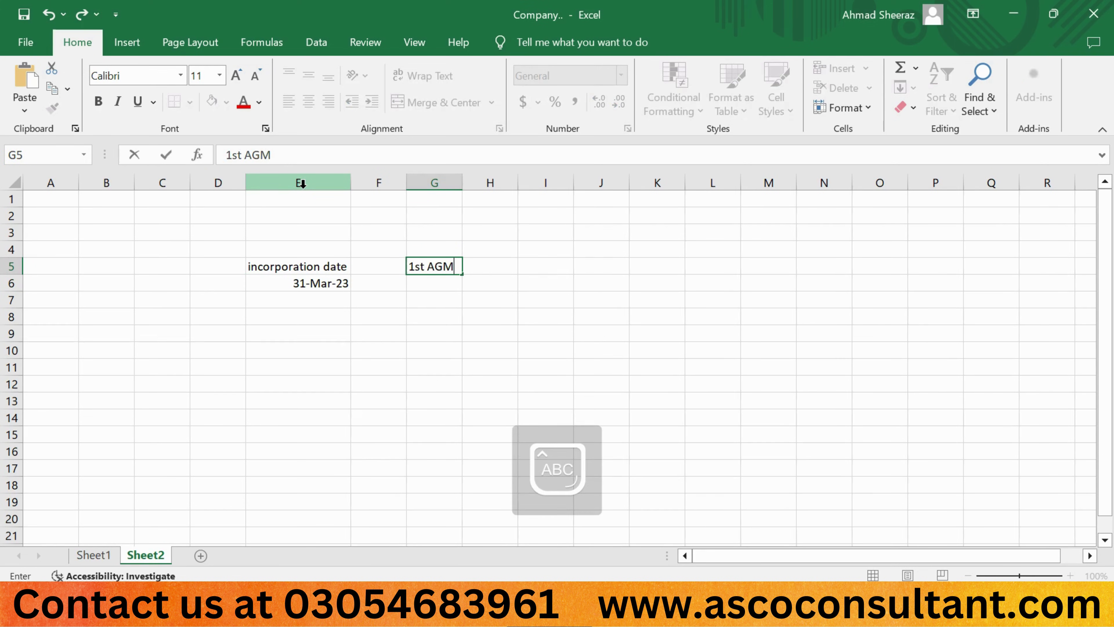
key("Return")
- Enter "within 16 month of incorporation" in G6 and fit column G to the text
key("Caps_Lock")
type("with")
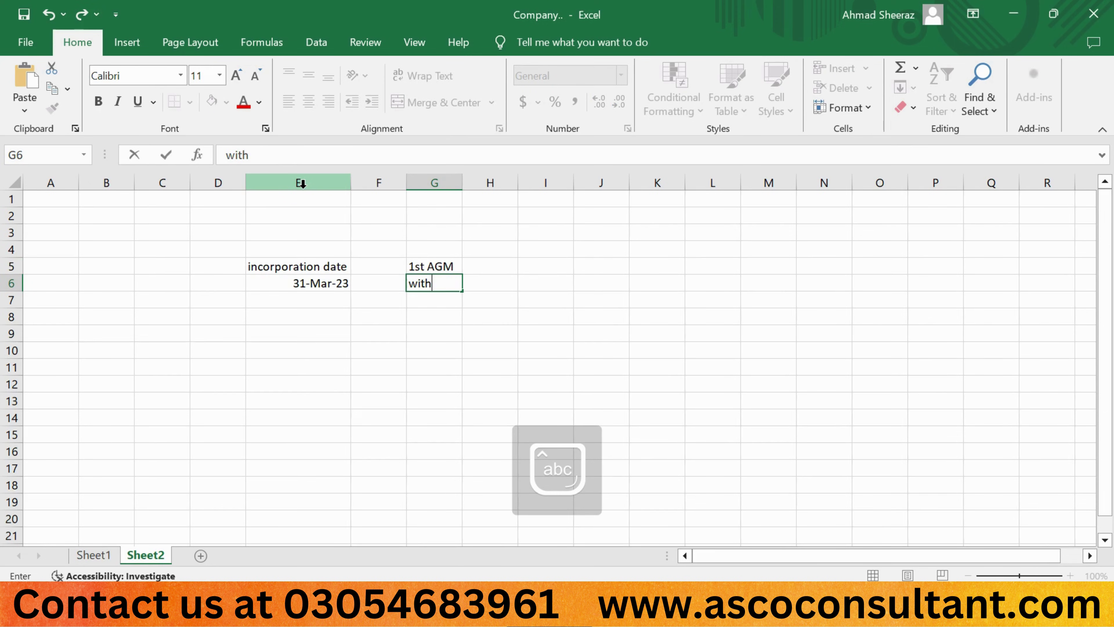
type("in 16 month of")
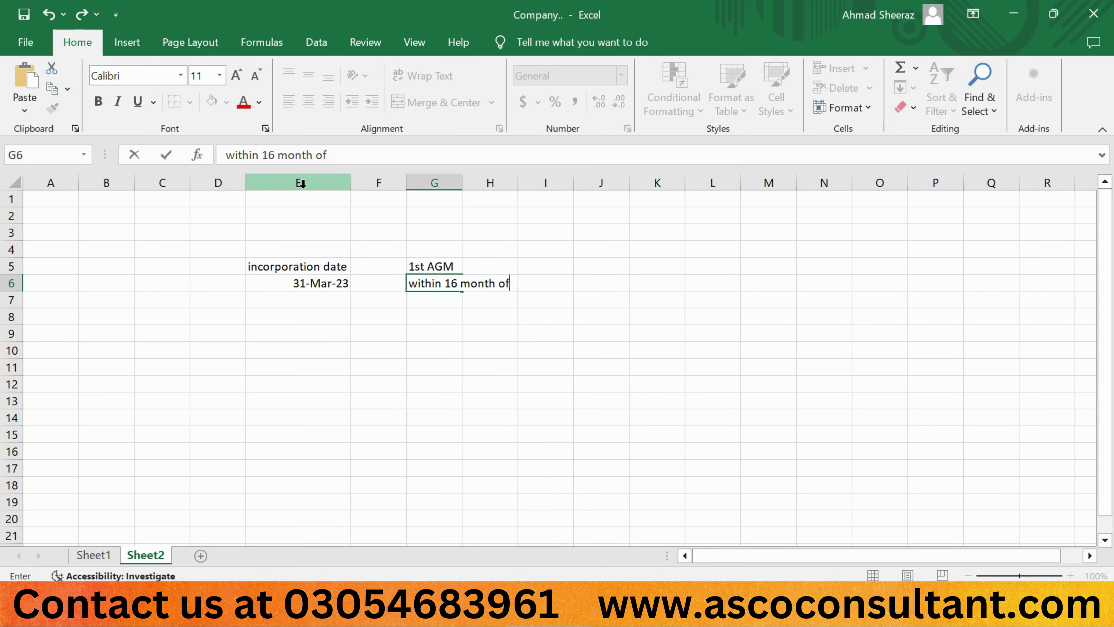
type(" incorporati")
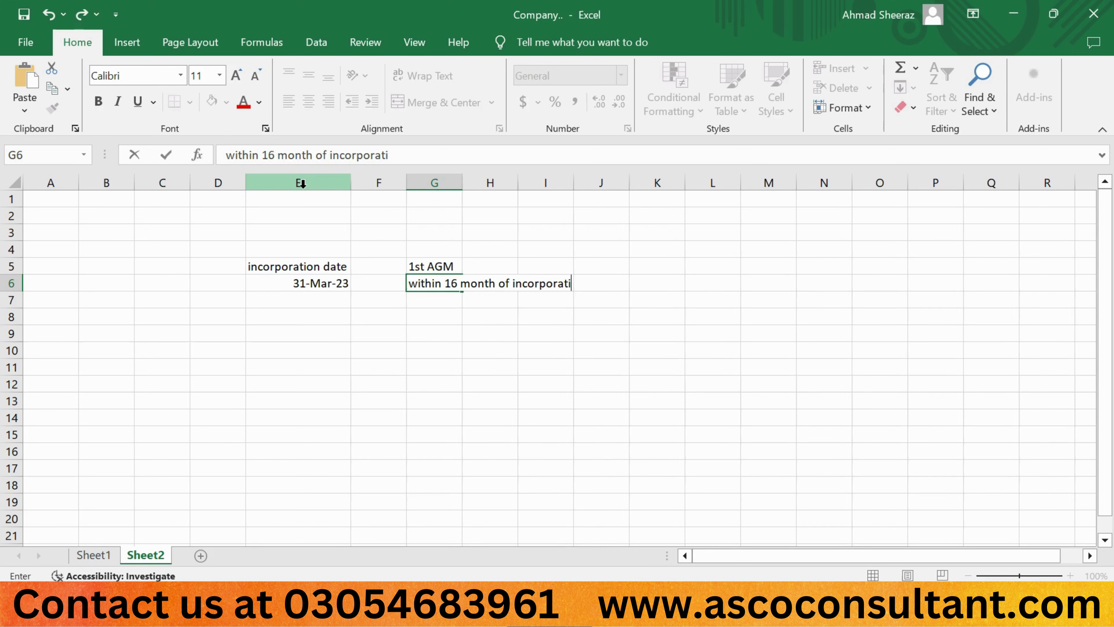
type("on")
key("Return")
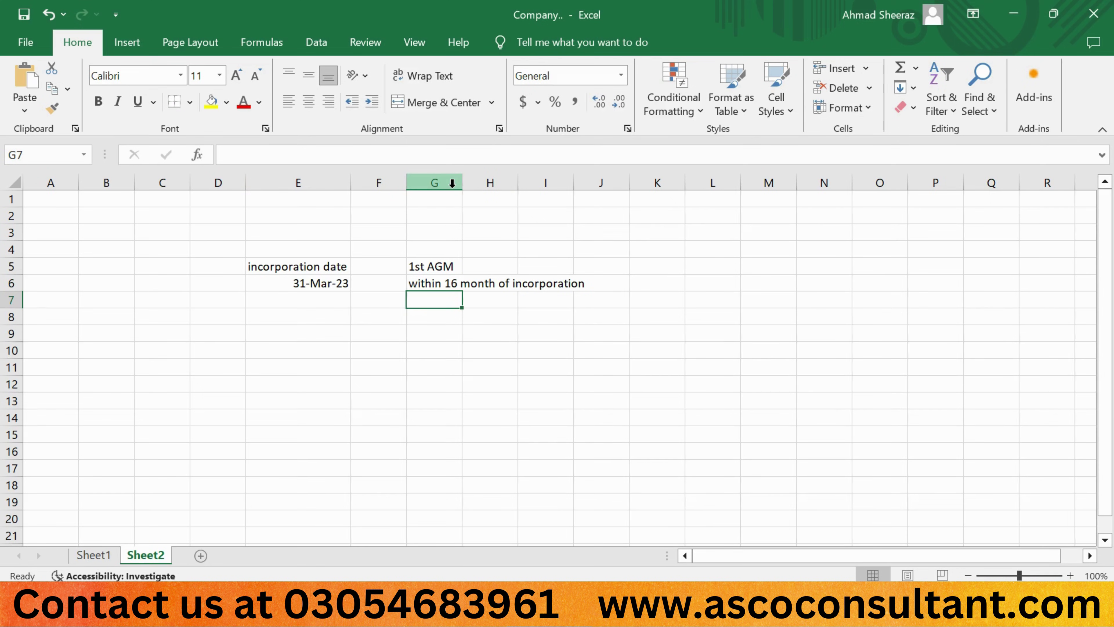
double_click(462, 182)
- Enter the heading "date of AGM" in I5
key("Right")
key("Up")
key("Up")
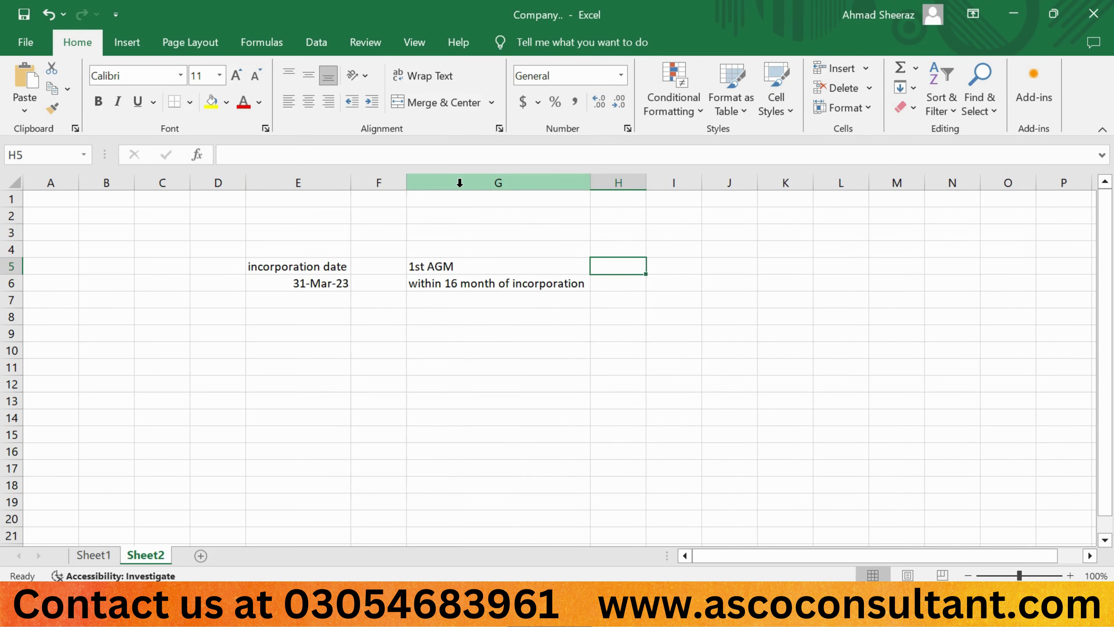
key("Right")
type("date o")
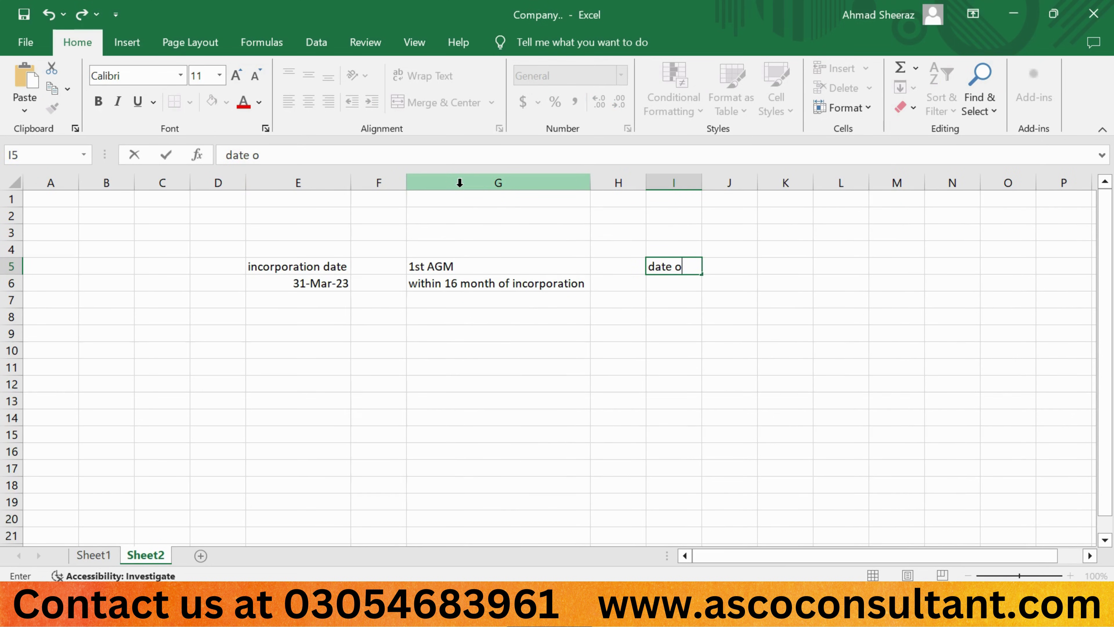
type("f AGM")
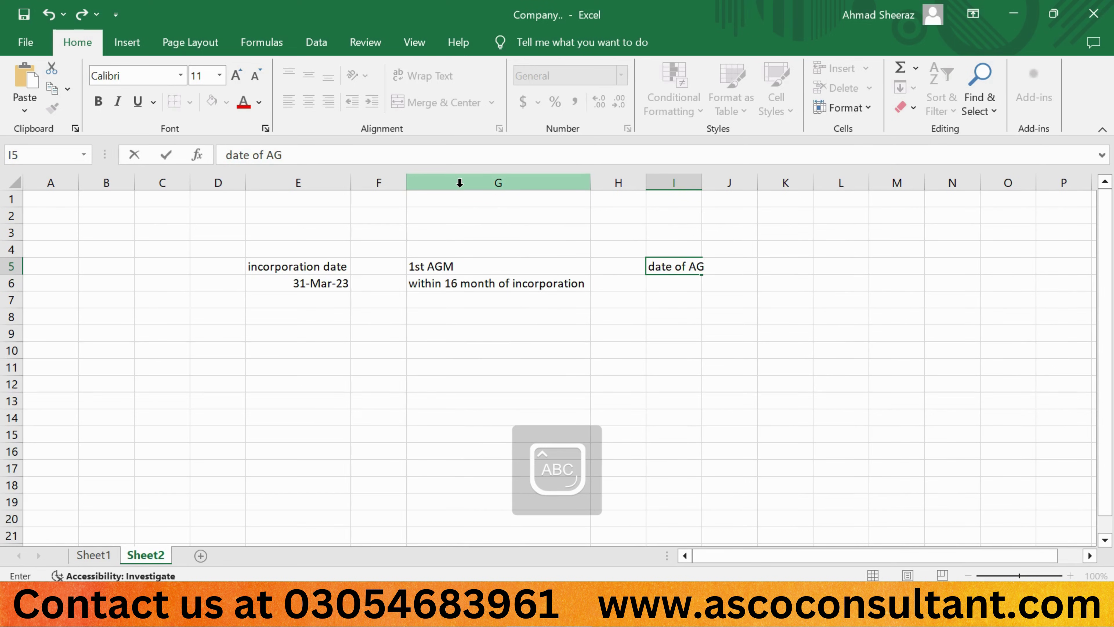
key("Return")
- Enter "15 months" in K5, on the same row as the date of AGM heading
key("Left")
key("Left")
key("Left")
key("Left")
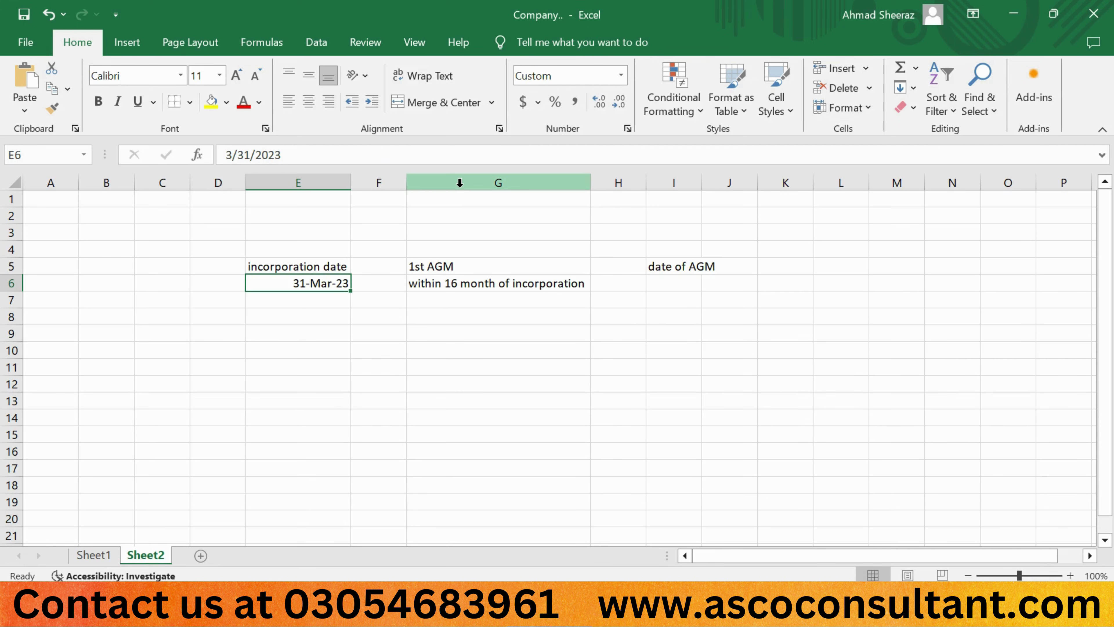
key("Right")
key("Right")
key("Right")
key("Right")
key("Right")
key("Right")
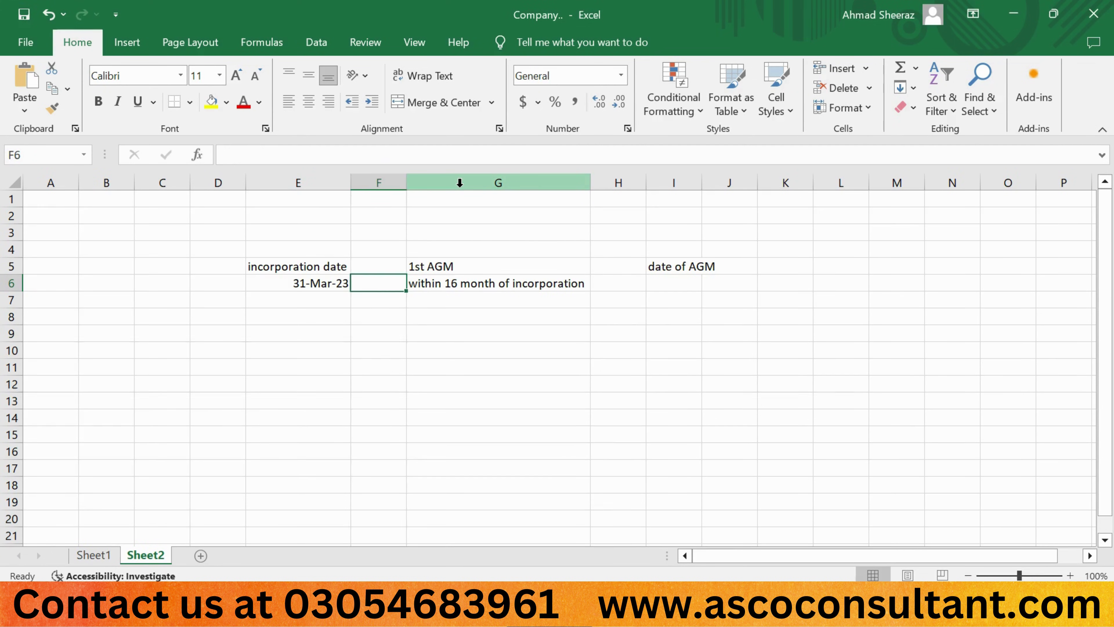
key("Up")
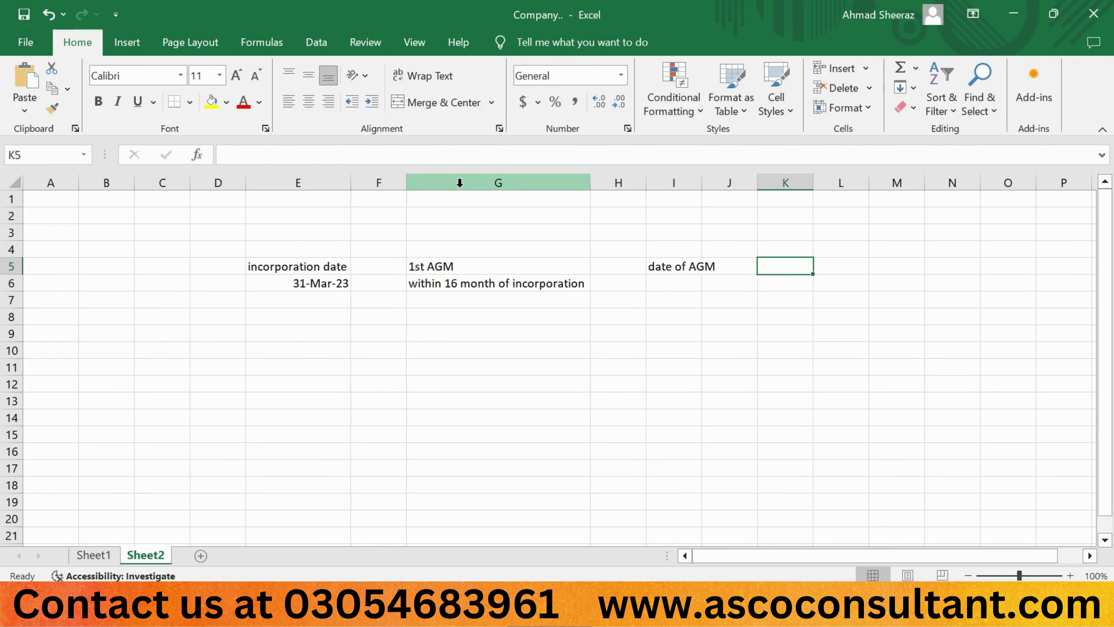
type("15 mot")
key("BackSpace")
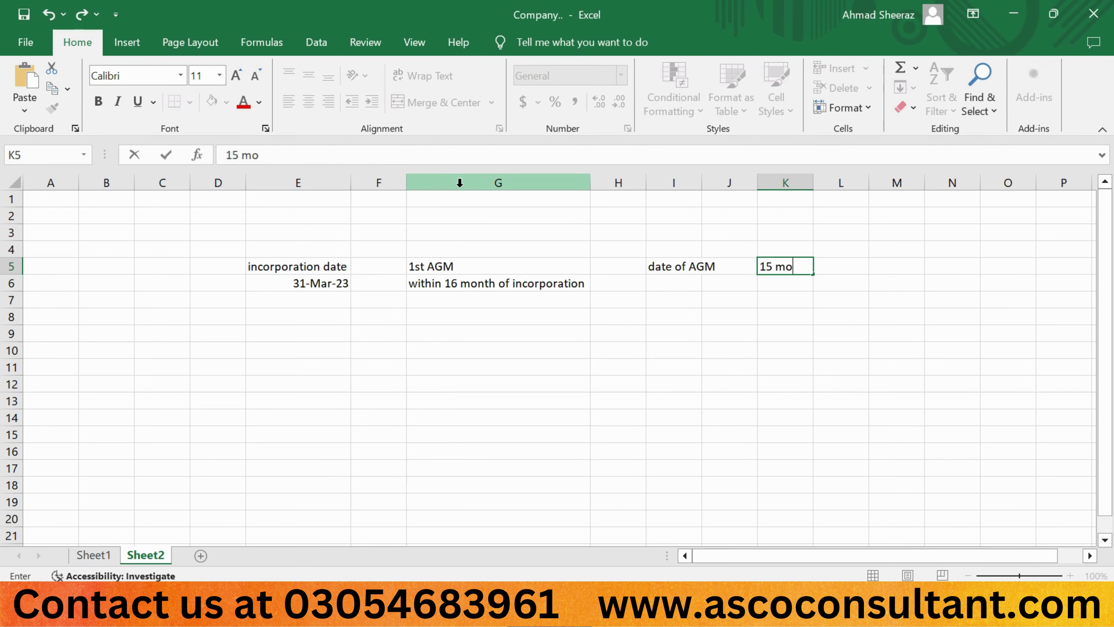
type("nths")
key("Return")
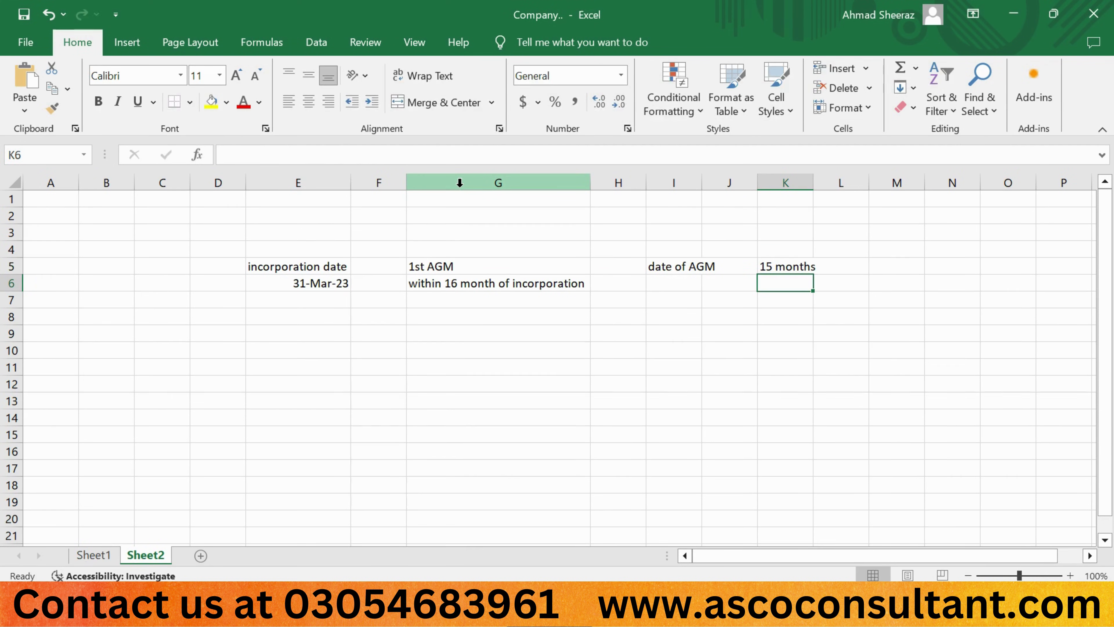
- Enter 30 june 2024 in K6 and "21 days notice" in K7
type("30 june")
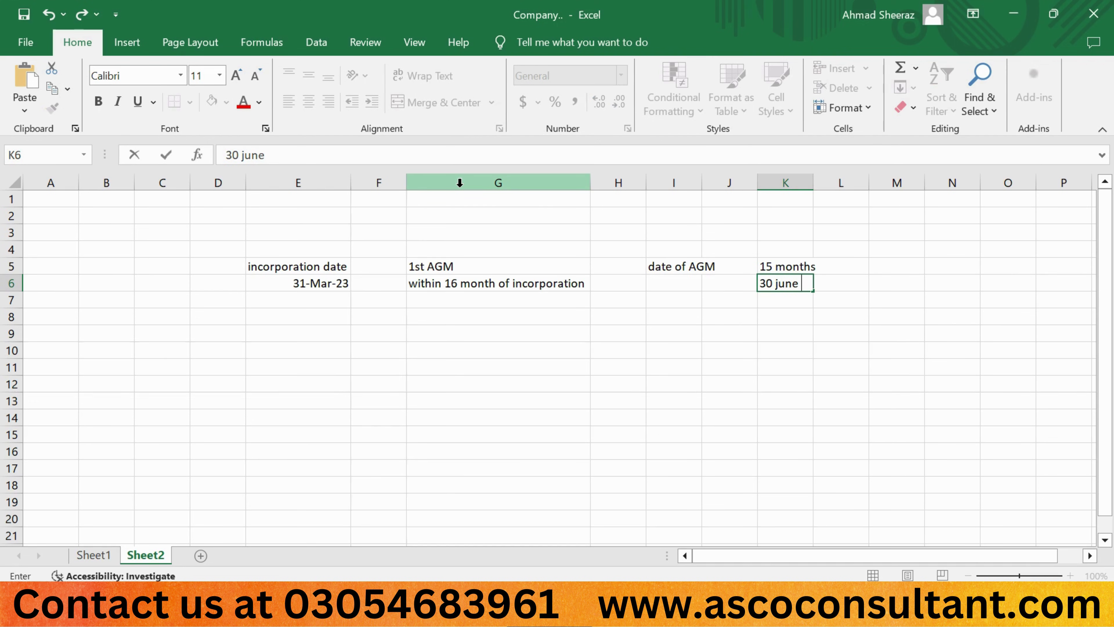
type(" 2024")
key("Return")
key("Up")
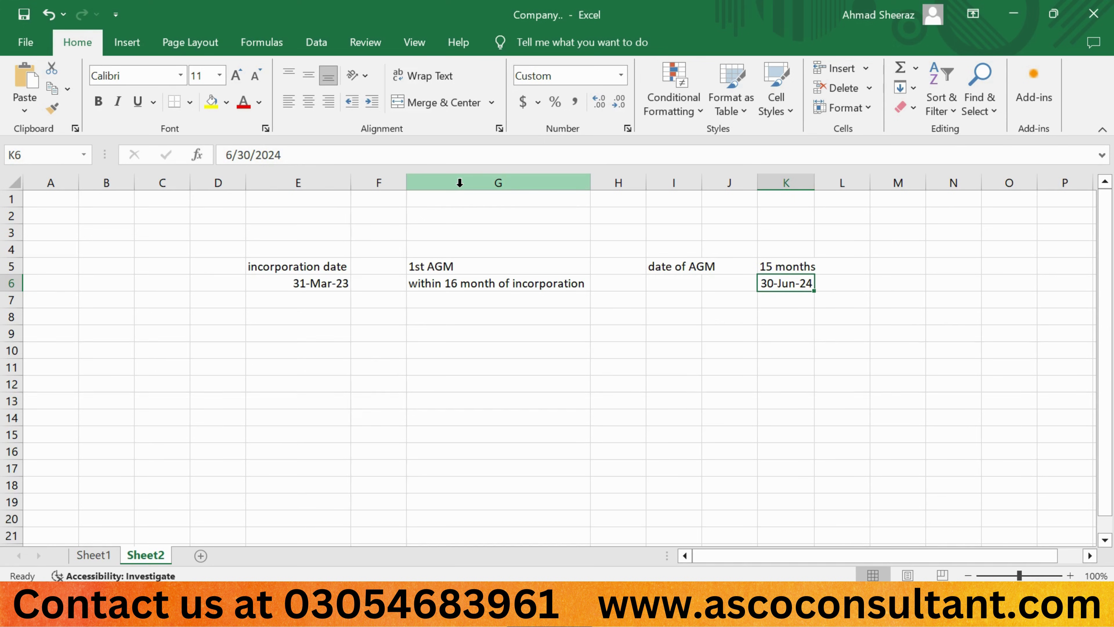
key("Down")
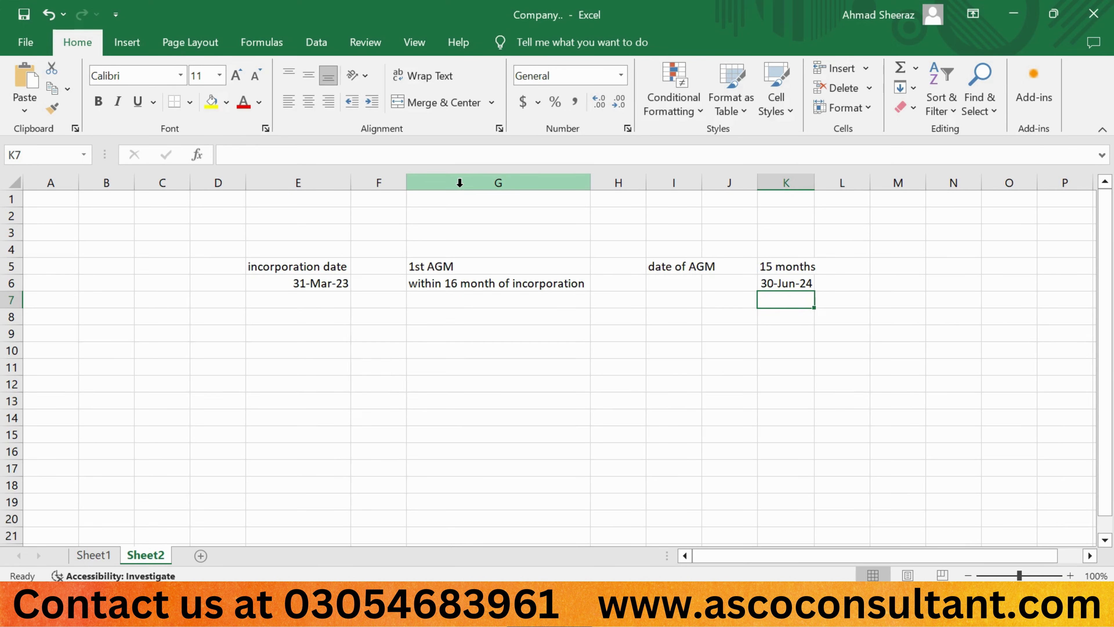
type("21 days notice")
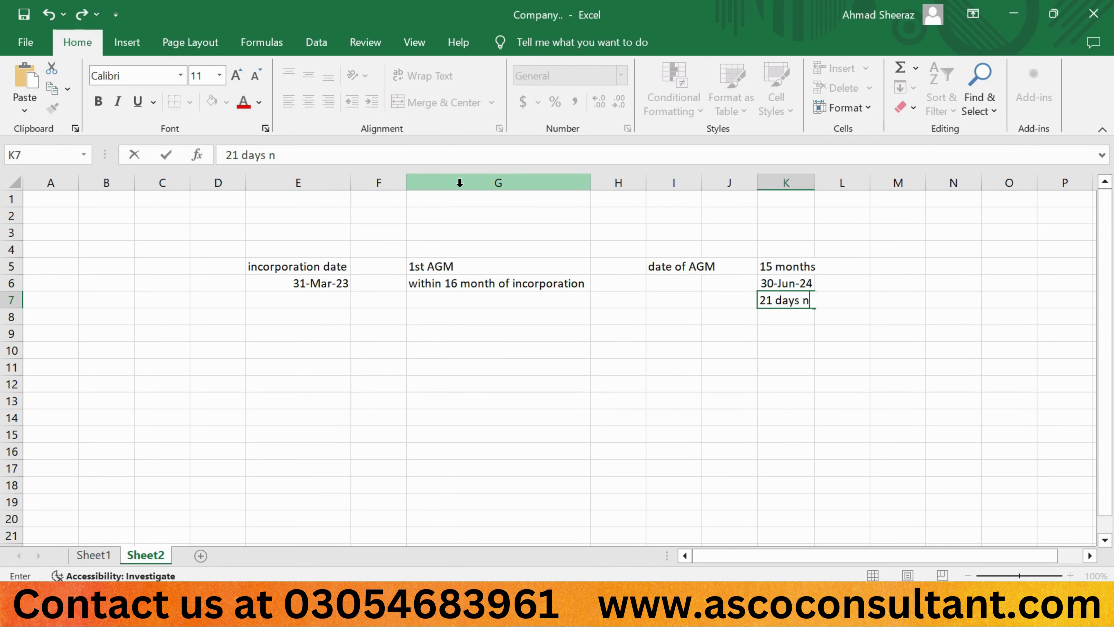
key("Return")
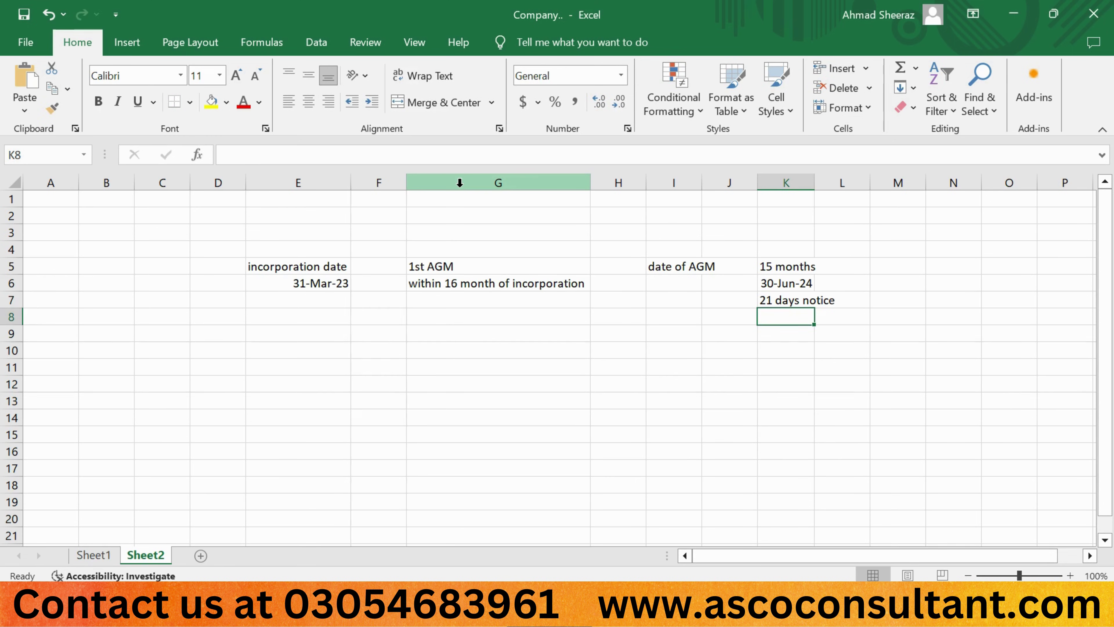
- Enter 31 july 2024 in the cell directly below the 21 days notice entry
key("Up")
key("Up")
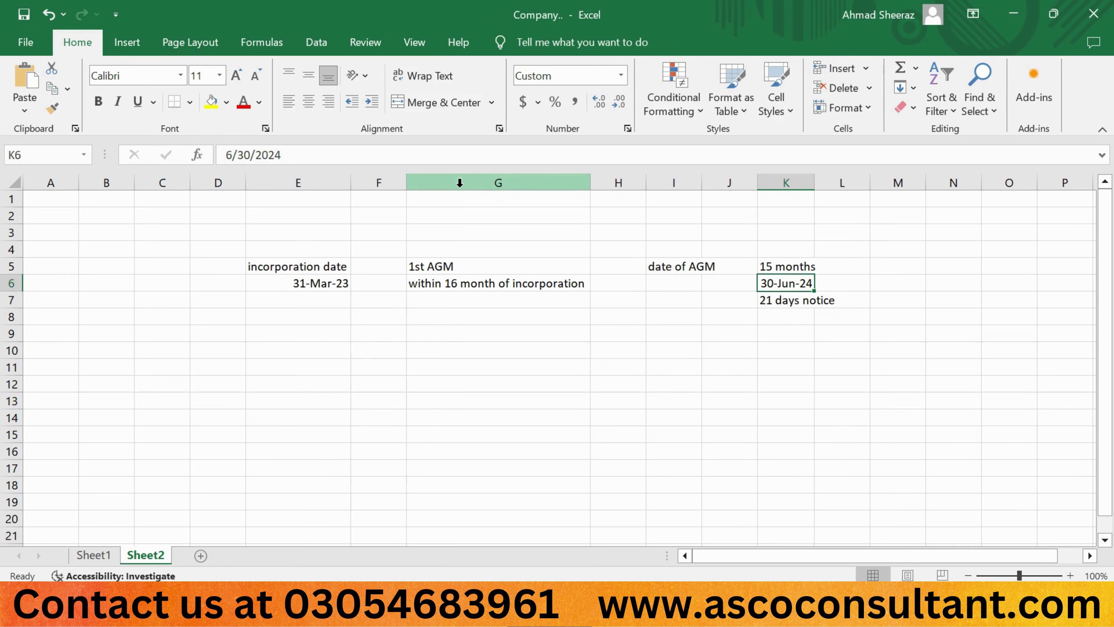
key("Down")
key("Down")
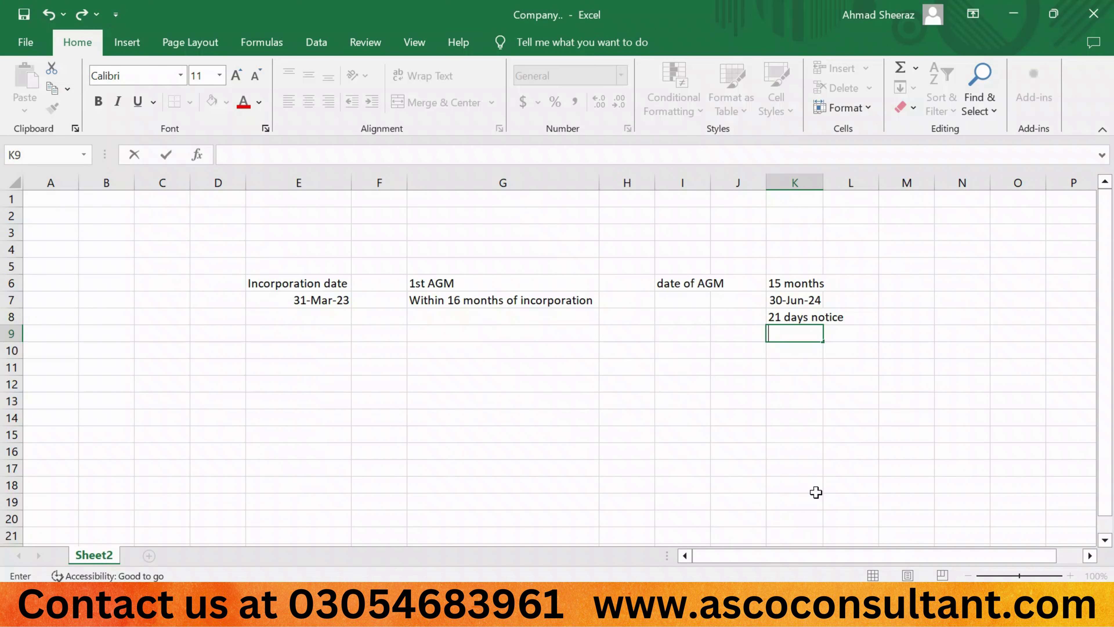
type("31 july 2")
type("024")
key("Return")
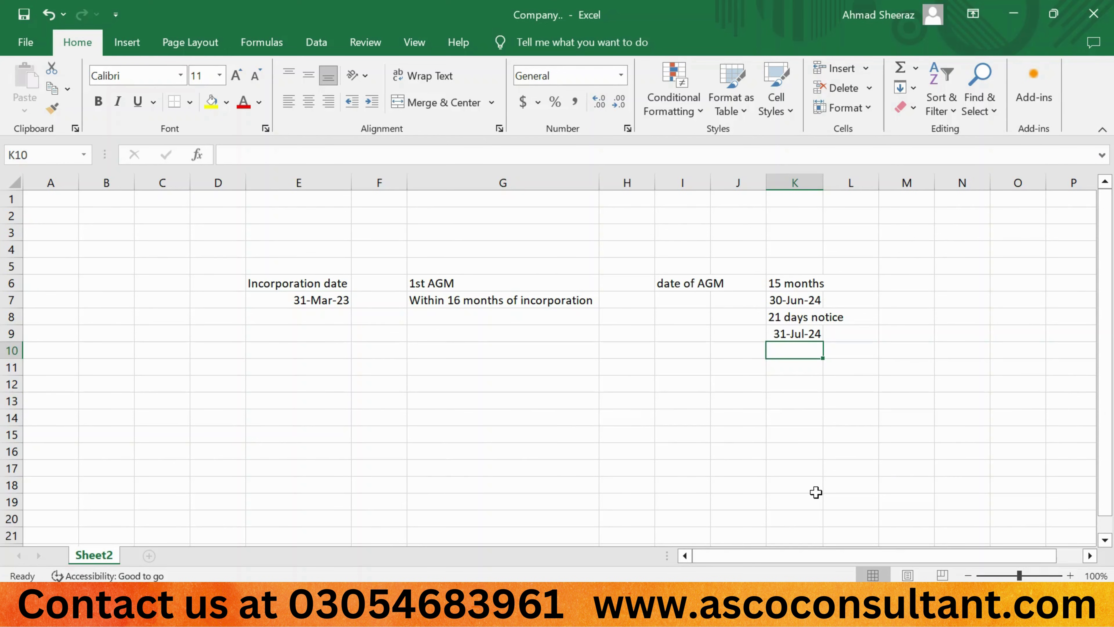
- Review the AGM dates in column K against the incorporation date and the 16-month rule in G6
key("Up")
key("Up")
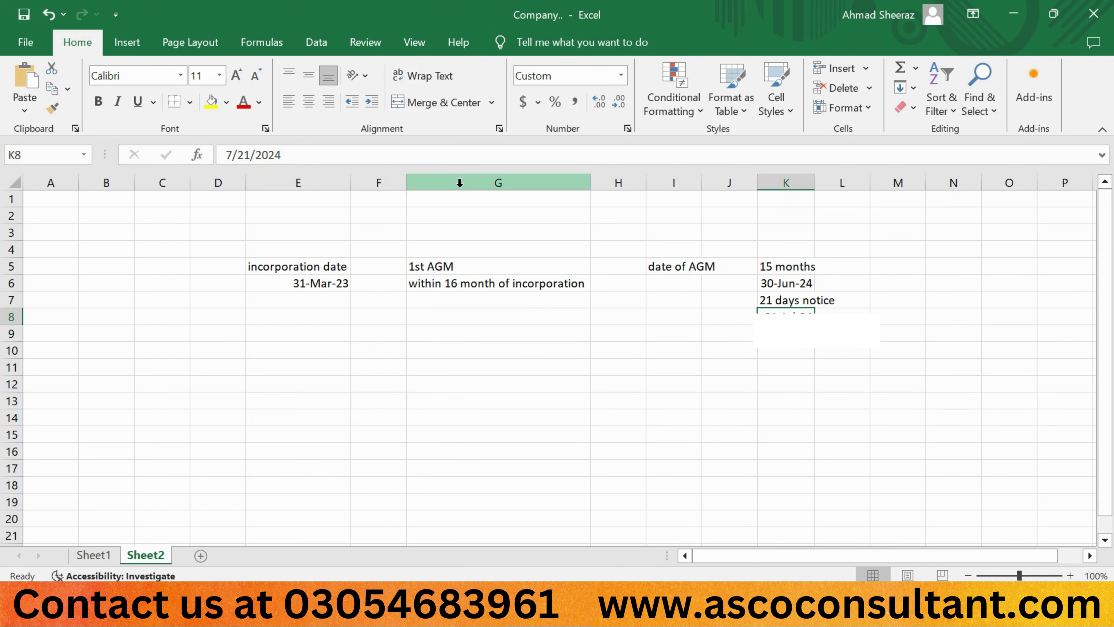
key("Left")
key("Left")
key("Left")
key("Left")
key("Left")
key("Up")
key("Up")
key("Right")
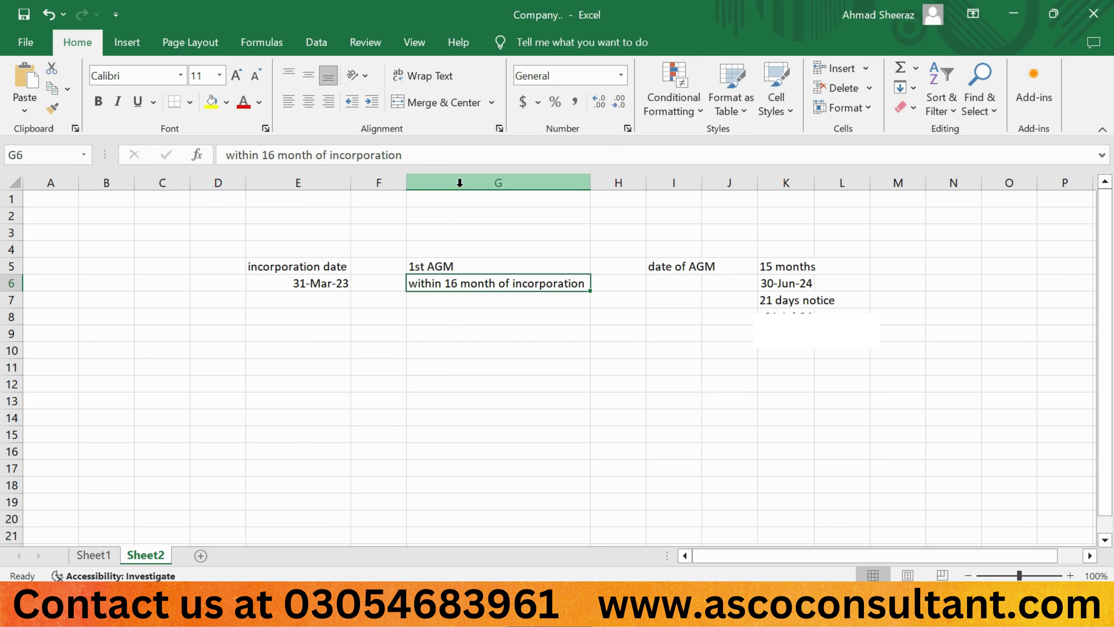
- Go through the first AGM entries in row 5, from the 15 months note back to the incorporation date
key("Up")
key("Right")
key("Right")
key("Right")
key("Right")
key("Right")
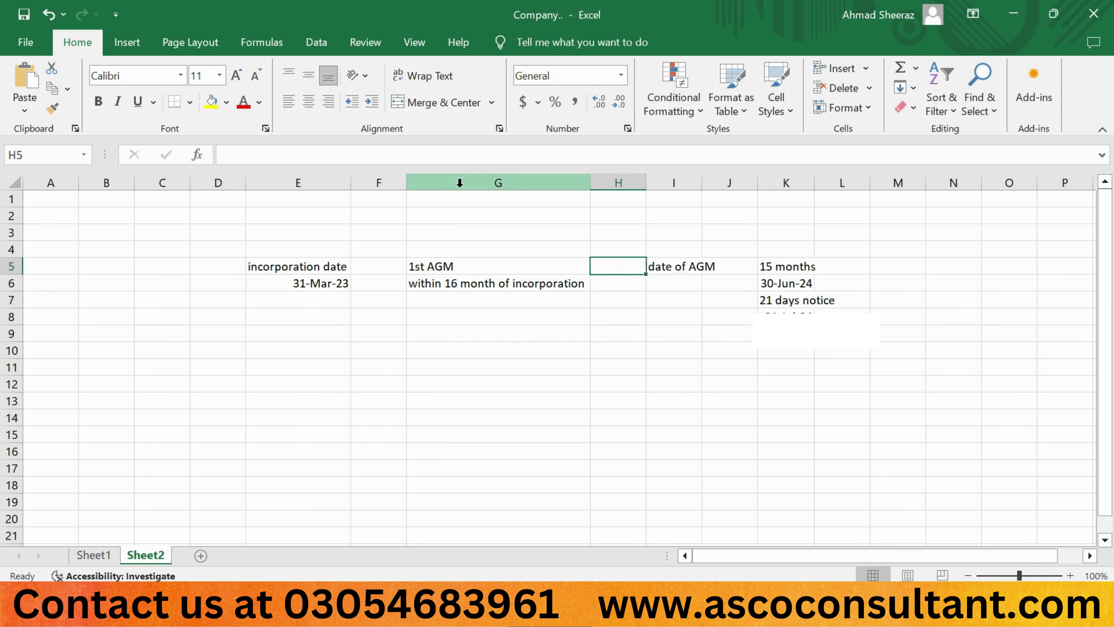
key("Left")
key("Left")
key("Left")
key("Left")
key("Left")
key("Left")
key("Left")
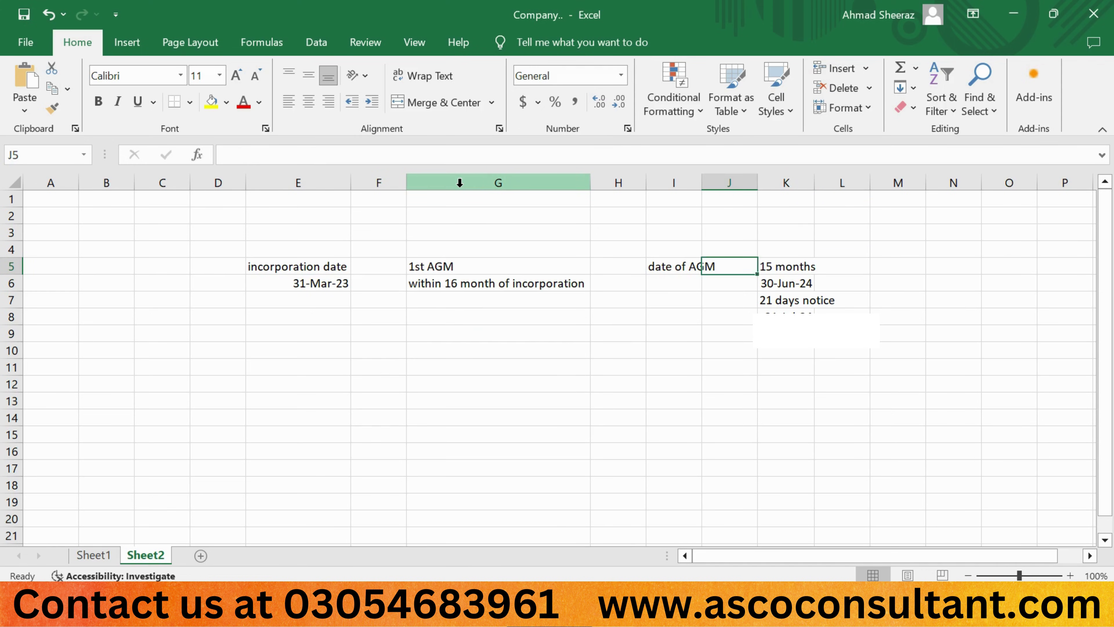
- Enter the heading "Subsequent agm" in G10, below the first AGM rule
key("Down")
key("Down")
key("Down")
key("Down")
key("Down")
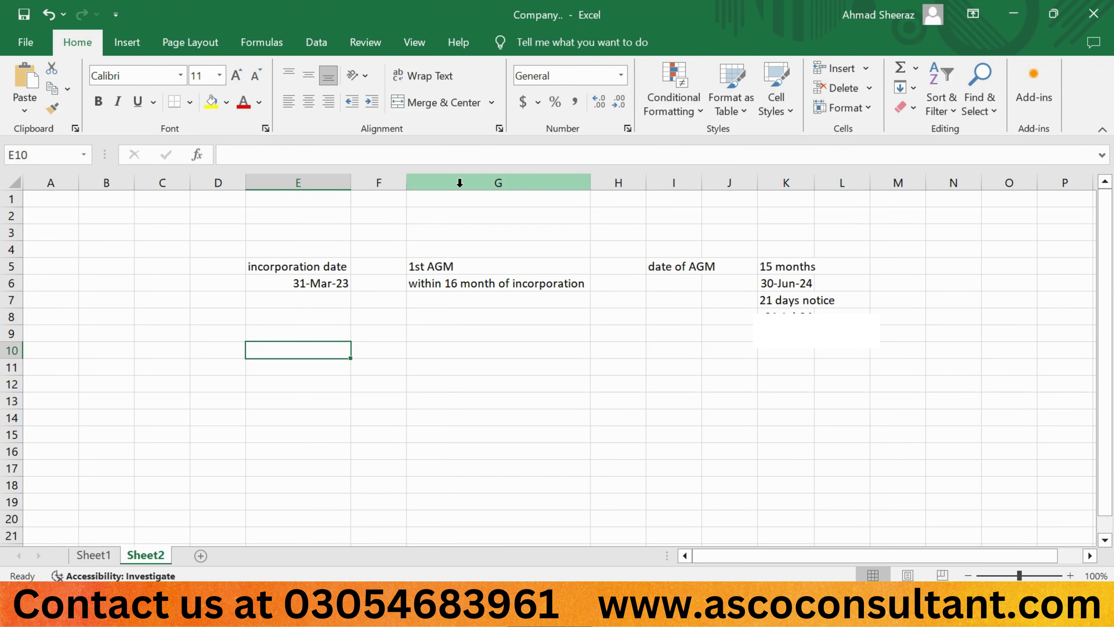
key("Right")
key("Right")
type("S")
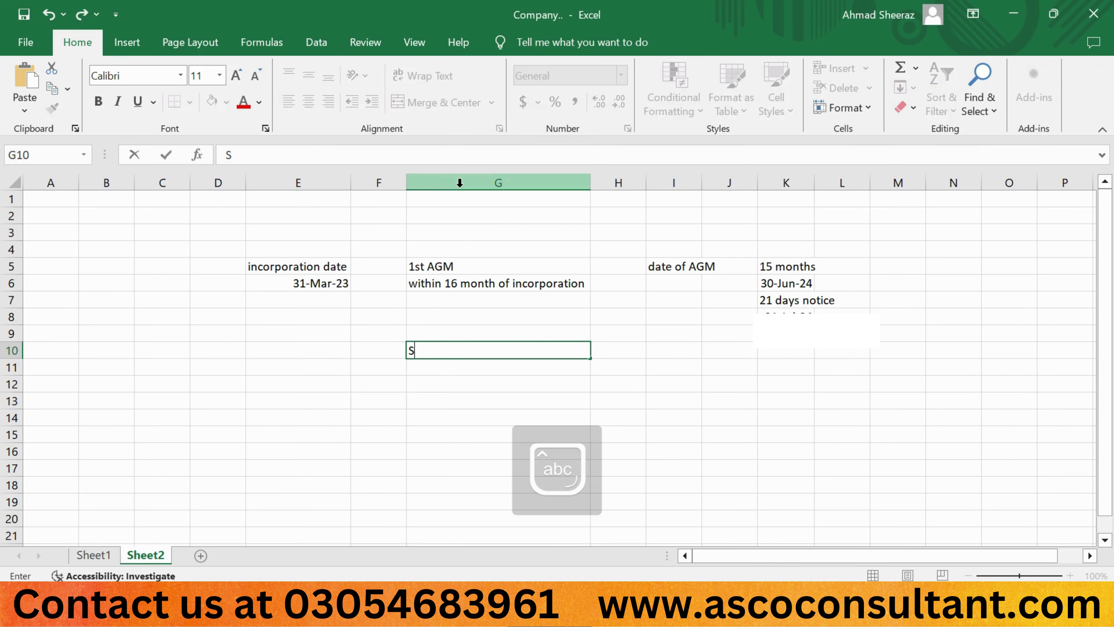
type("ubsequent agm")
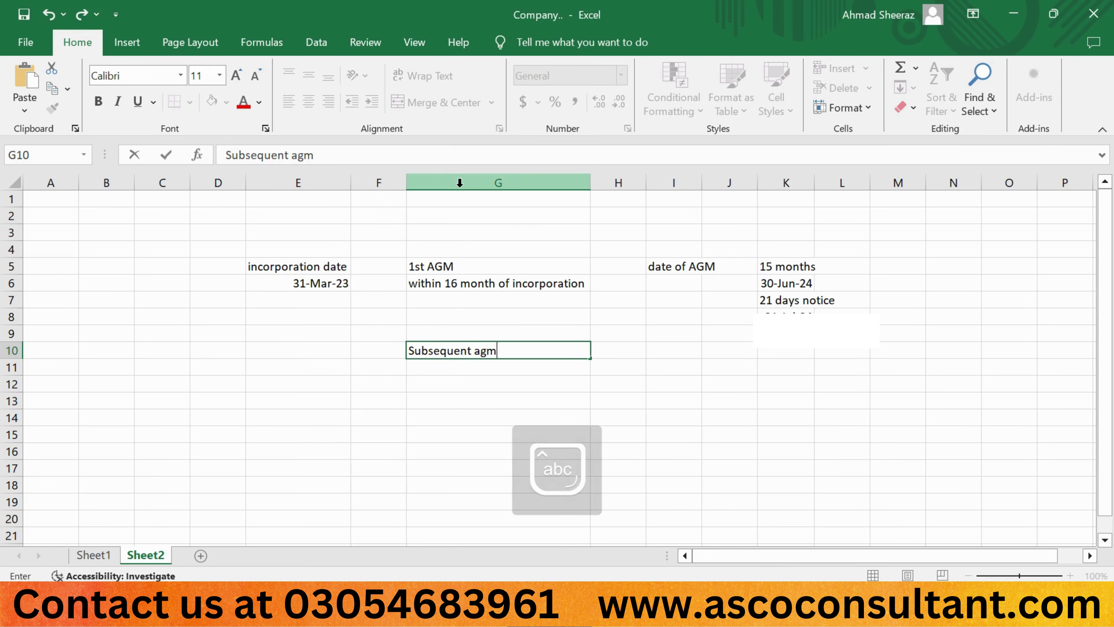
key("Up")
key("Down")
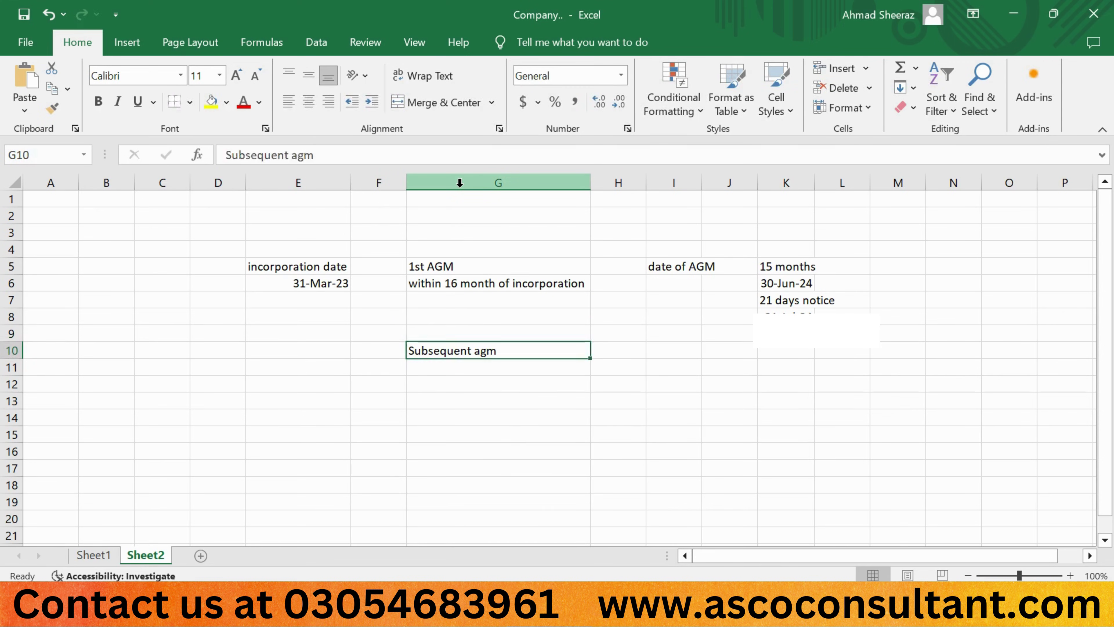
- Enter "within 120 days of closure of financial year" in G11, directly below the Subsequent agm heading
key("Down")
type("wit")
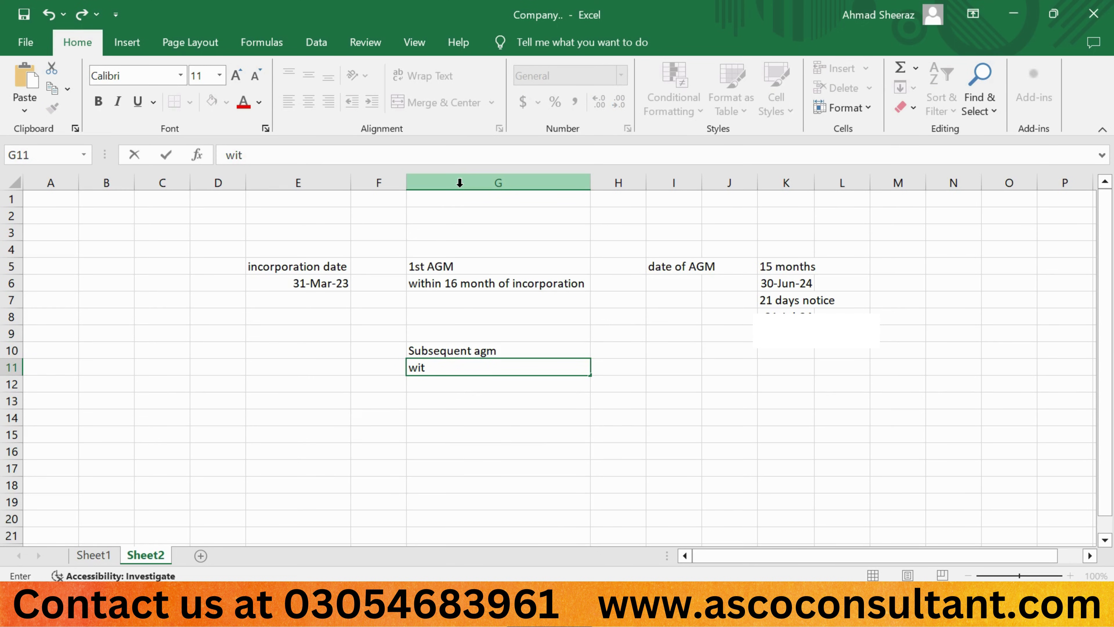
type("hin 120 days of closu")
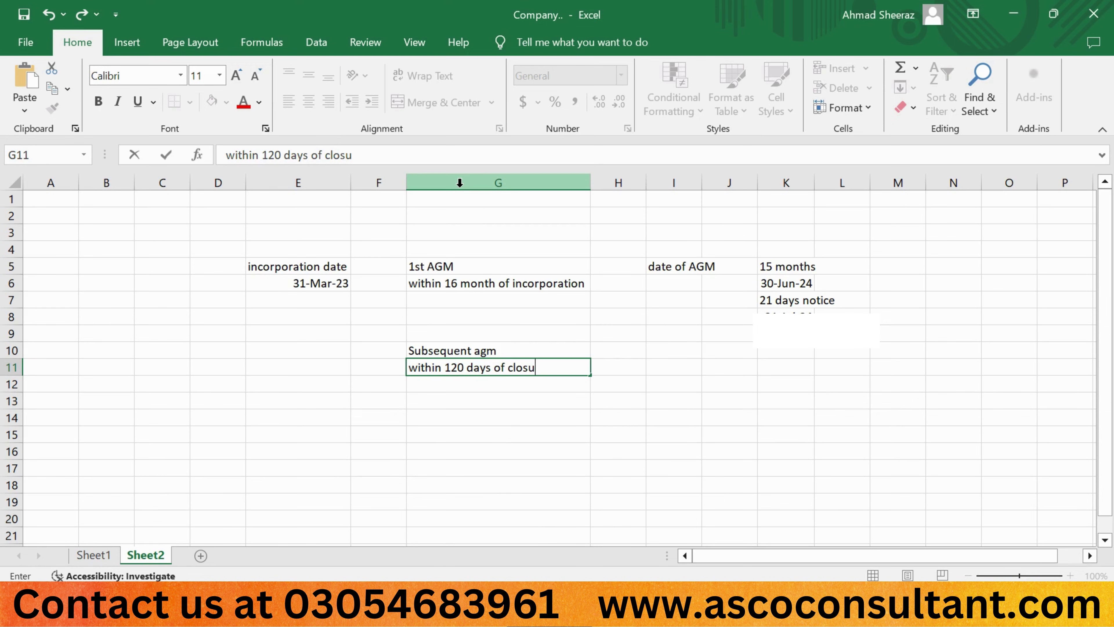
type("re of financial year")
key("Return")
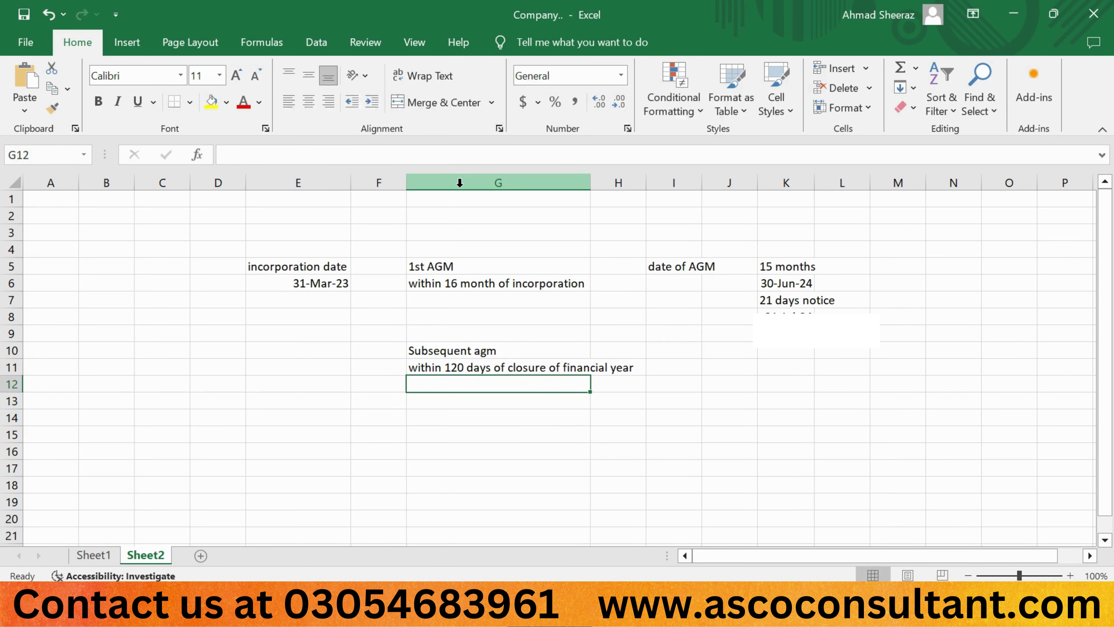
key("Up")
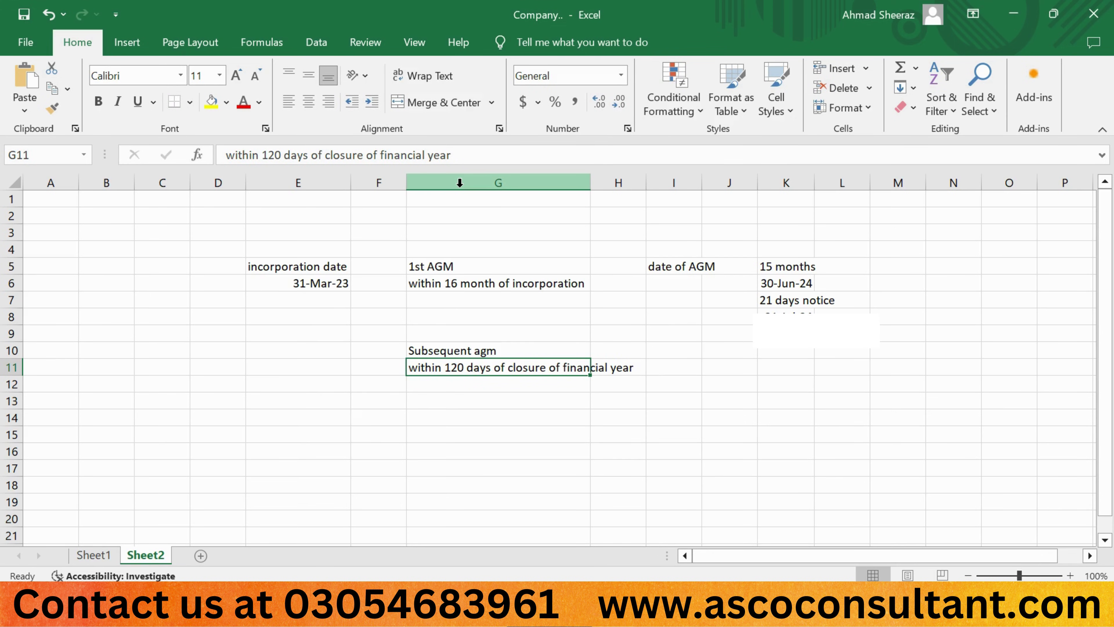
- Enter the label "financial year" in E12 and "1 july- 30" in F12 beside it
key("Down")
key("Left")
key("Left")
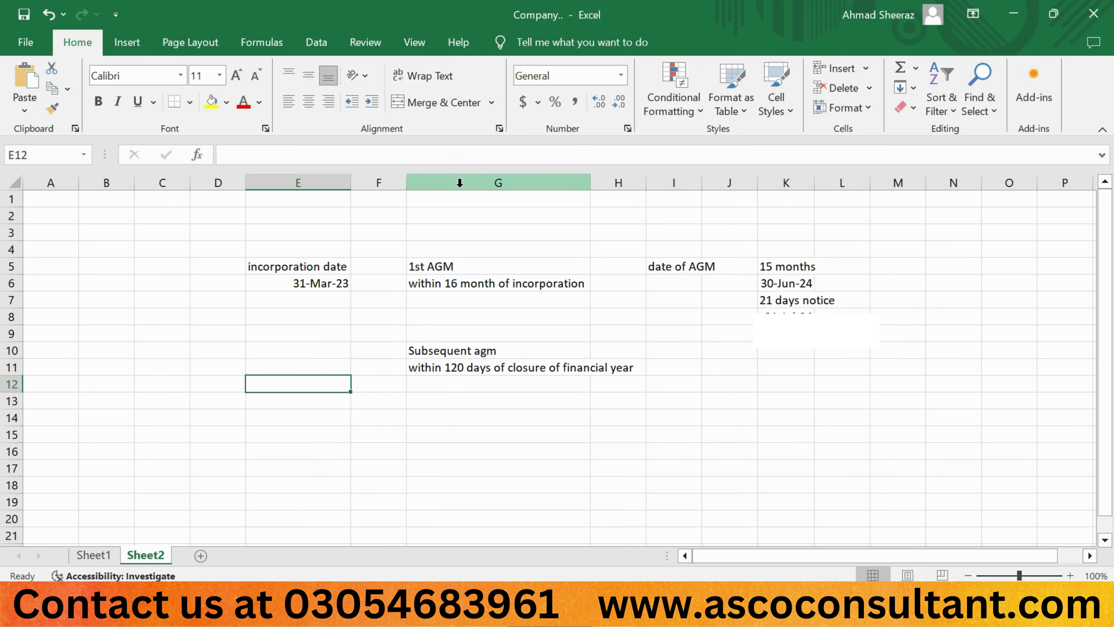
type("financi")
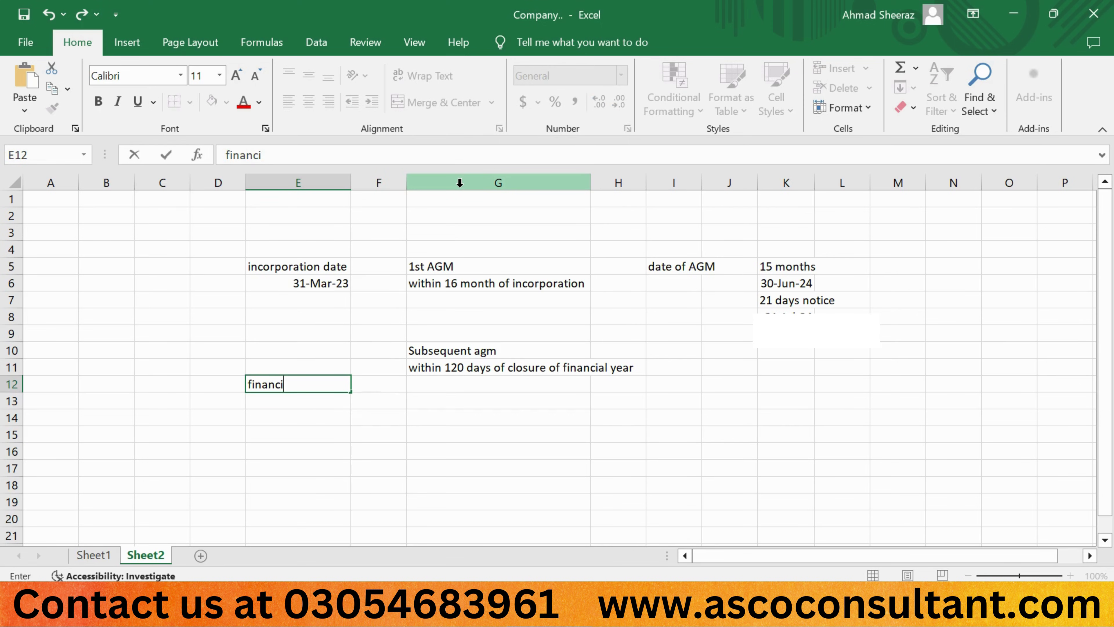
type("al year")
key("Tab")
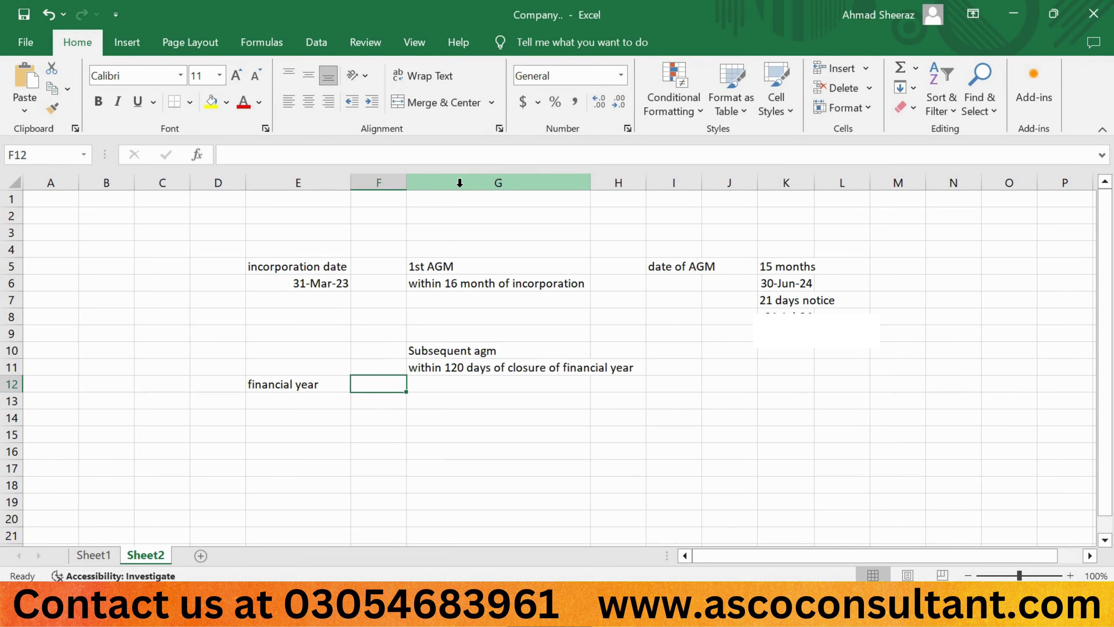
type("1 jul")
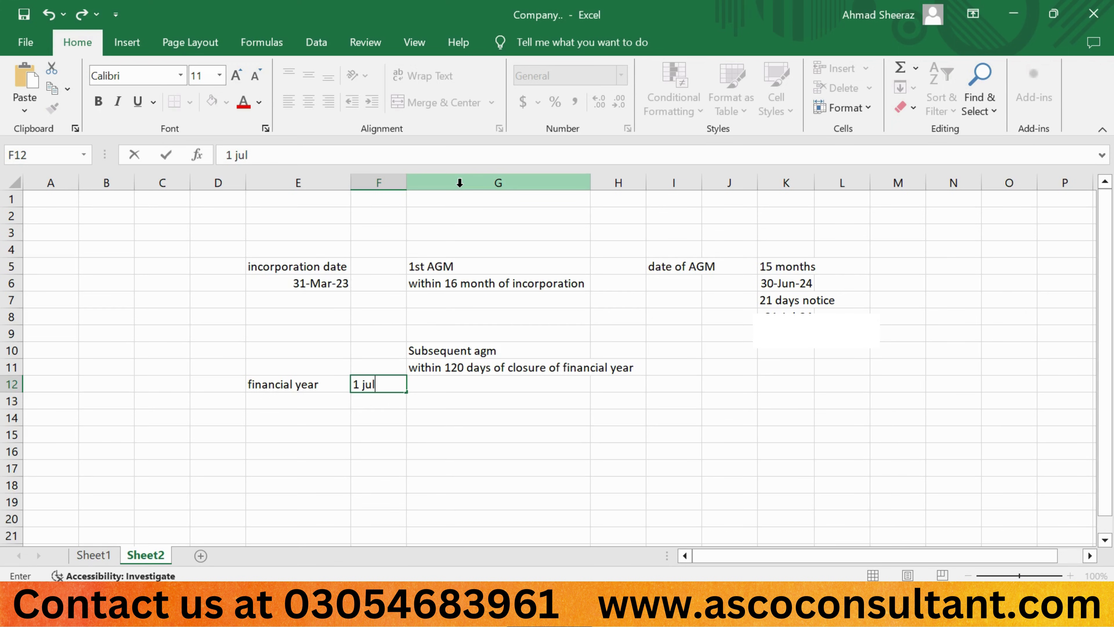
type("y- 30")
key("Return")
- Compare the 120-day rule in G11 with the 16-month rule in G6 and the AGM dates on row 6
key("Up")
key("Right")
key("Up")
key("Up")
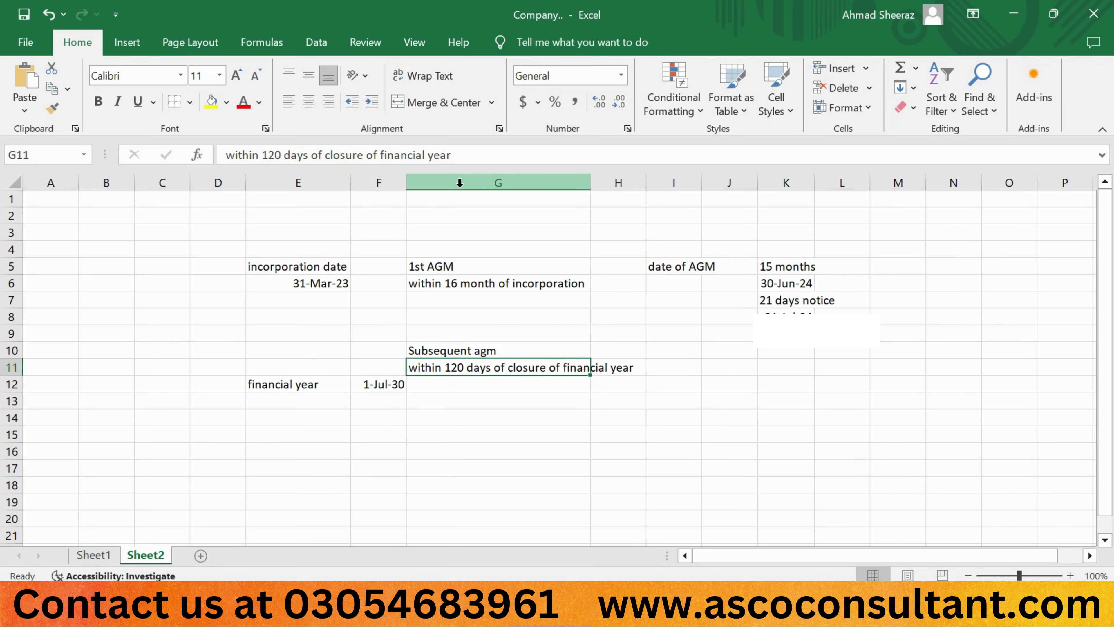
key("Up")
key("Up")
key("Up")
key("Up")
key("Up")
key("Down")
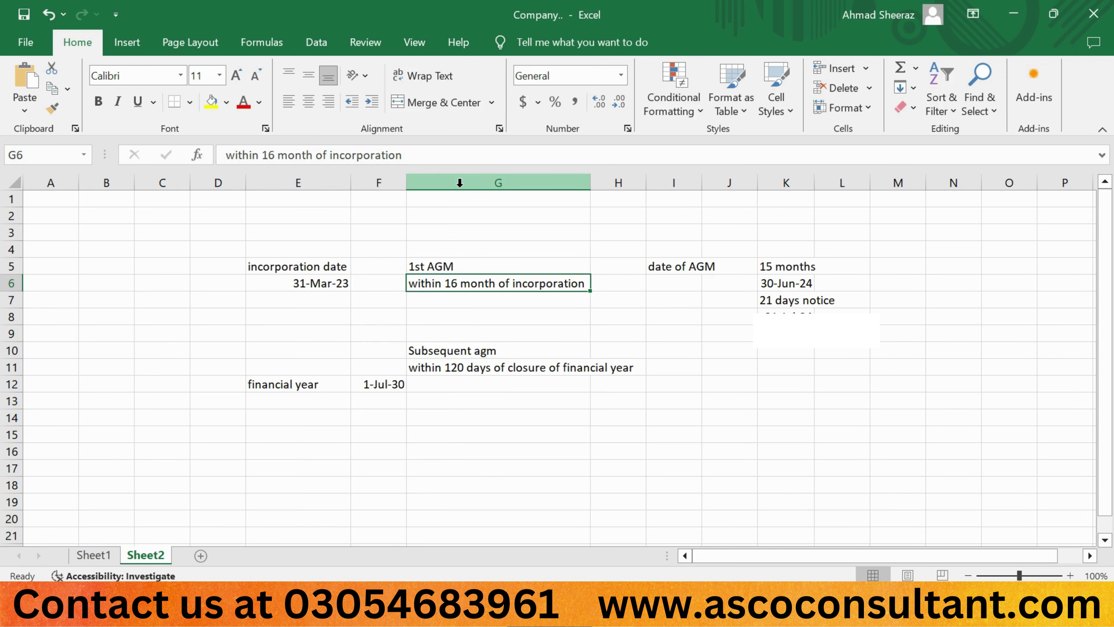
key("Right")
key("Right")
key("Right")
key("Right")
key("Right")
key("Right")
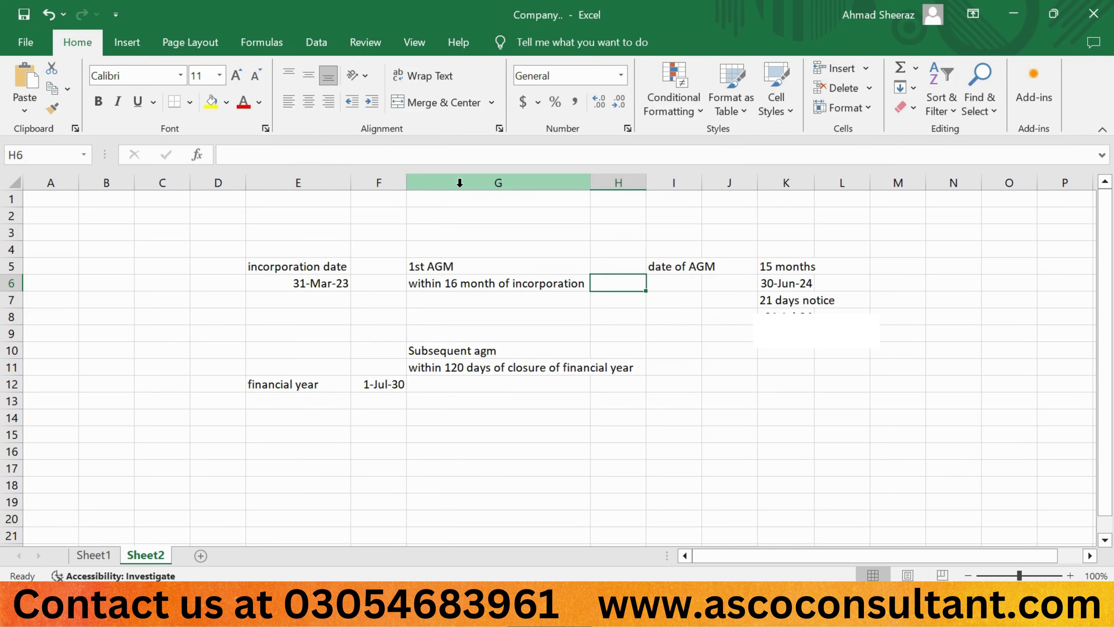
- Enter 28 oct 23 in M6, on the same row as the 30-Jun-24 date
key("Up")
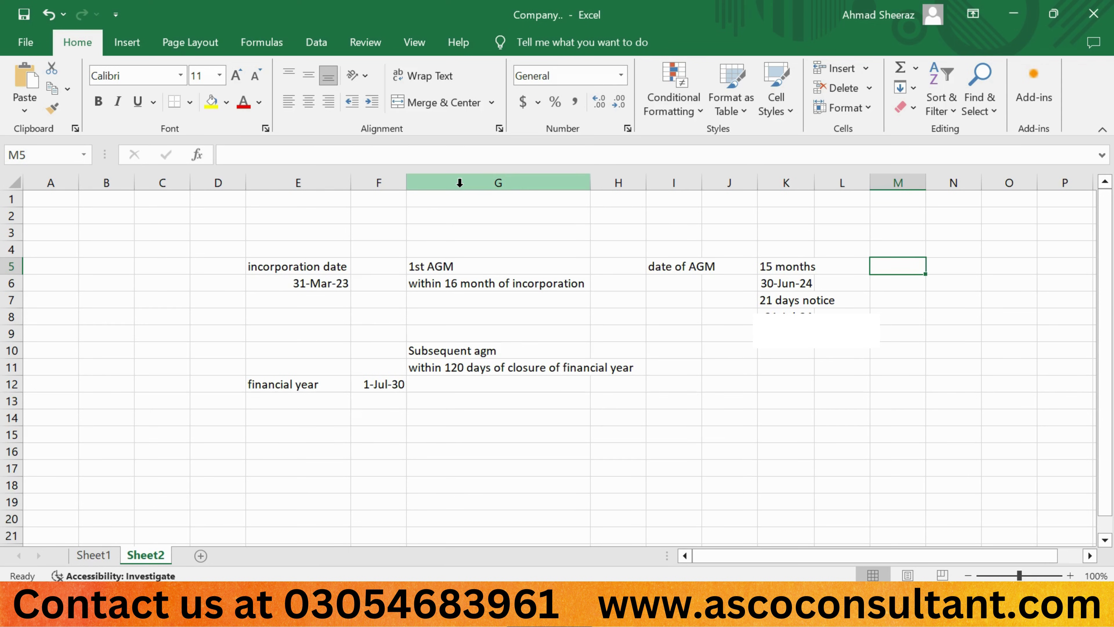
key("Down")
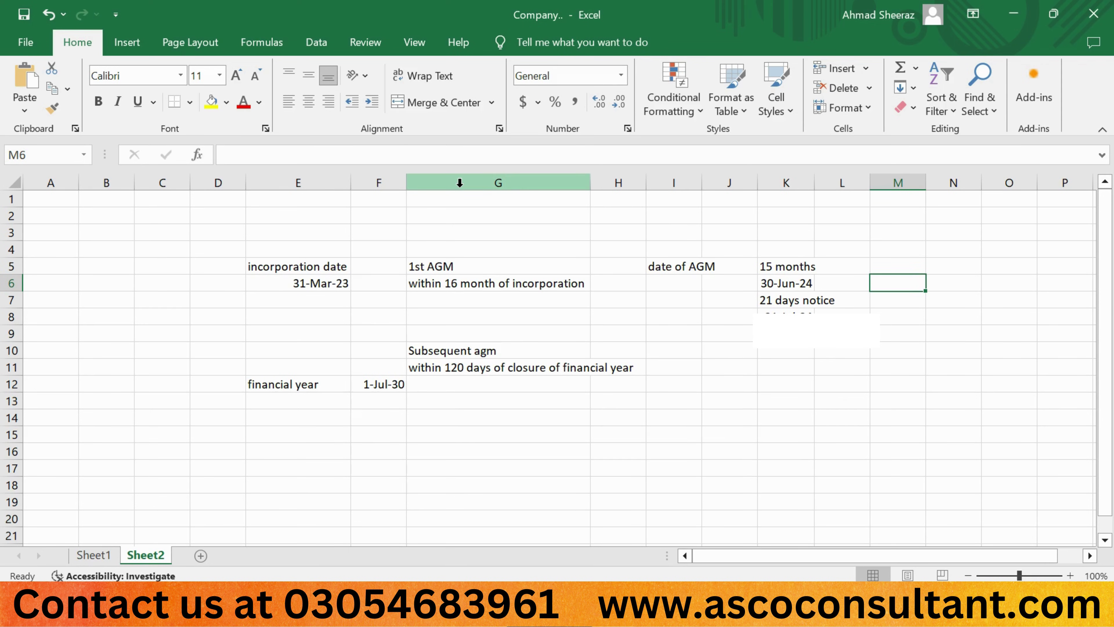
type("28")
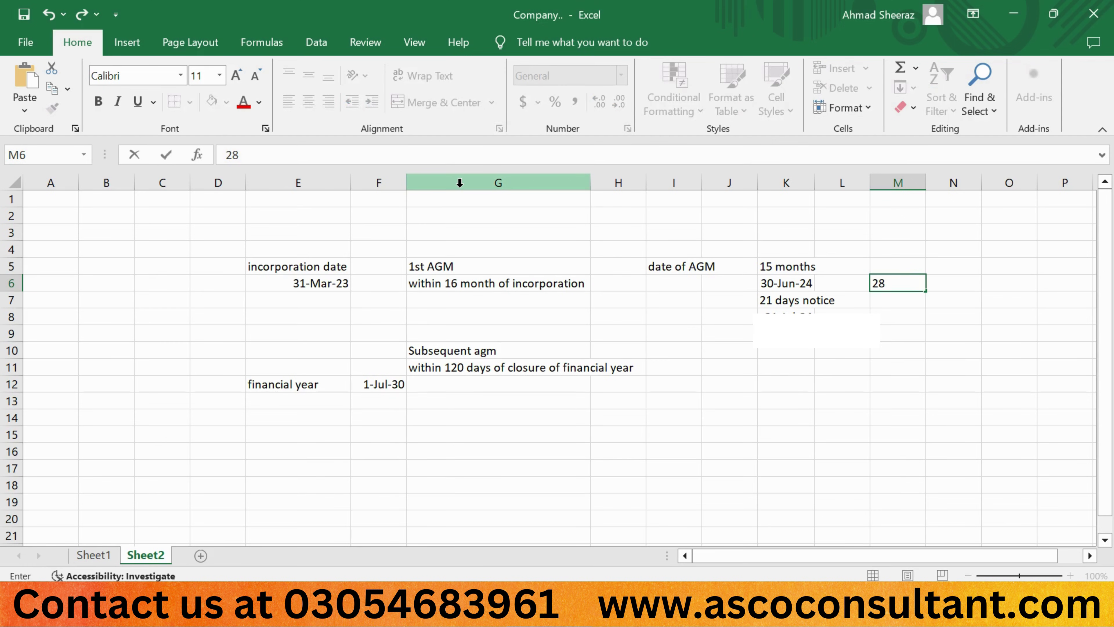
type(" oct 23")
key("Return")
key("Up")
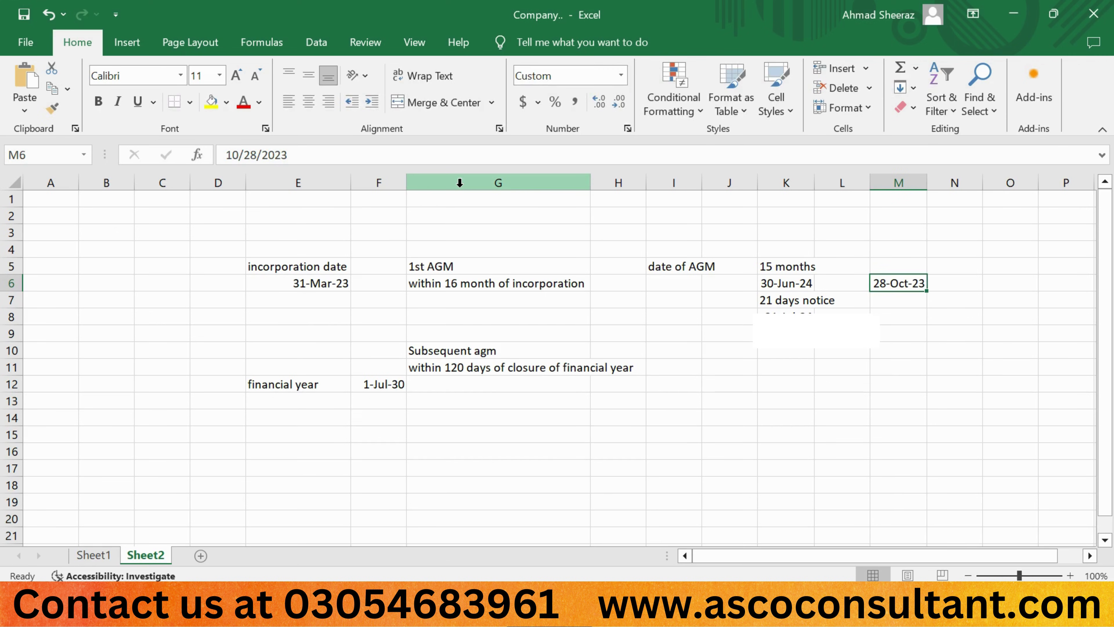
- Change the day of the date in M6 to 27, making it 10/27/2023
key("F2")
key("Left")
key("Left")
key("Left")
key("Left")
key("Left")
key("BackSpace")
type("7")
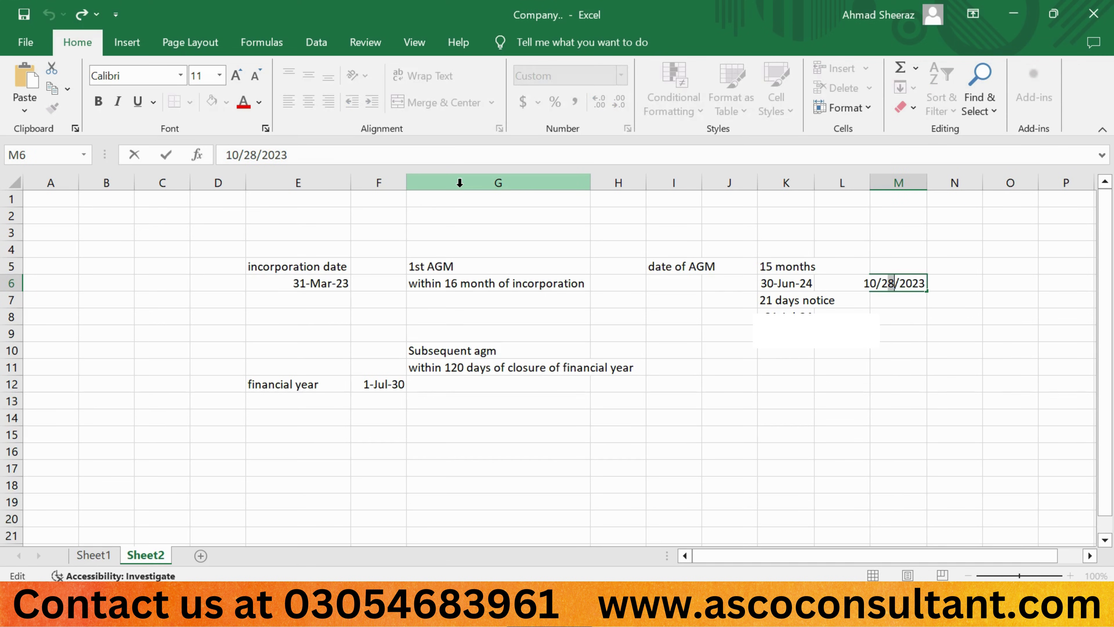
key("Return")
key("Up")
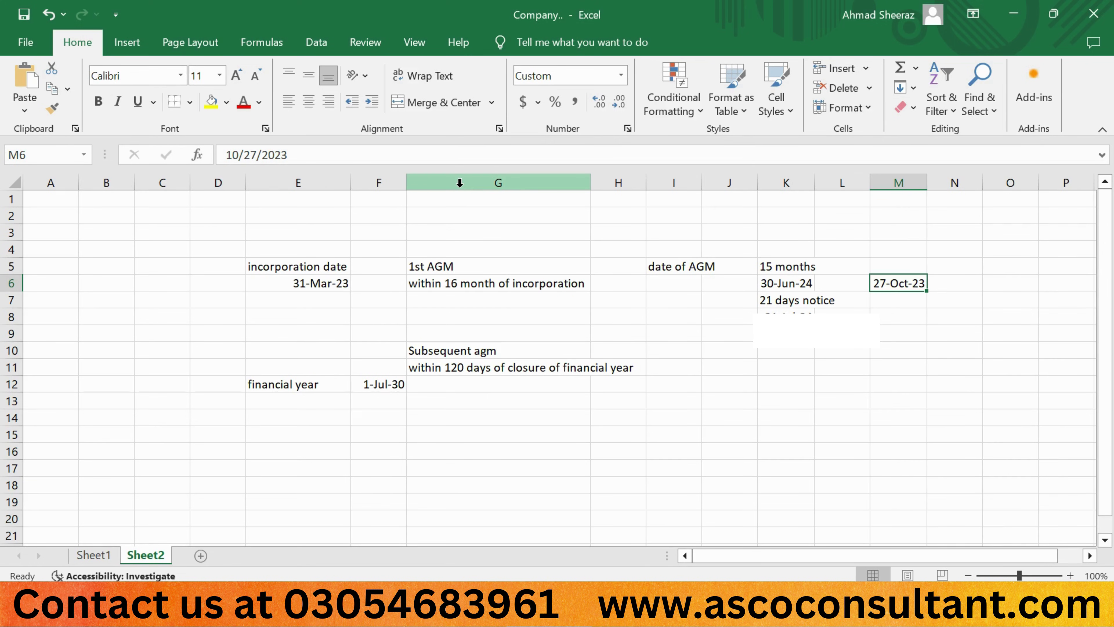
- Review the incorporation date in E6 and the 120-day rule for subsequent AGMs in G11
key("Left")
key("Left")
key("Left")
key("Left")
key("Left")
key("Left")
key("Left")
key("Left")
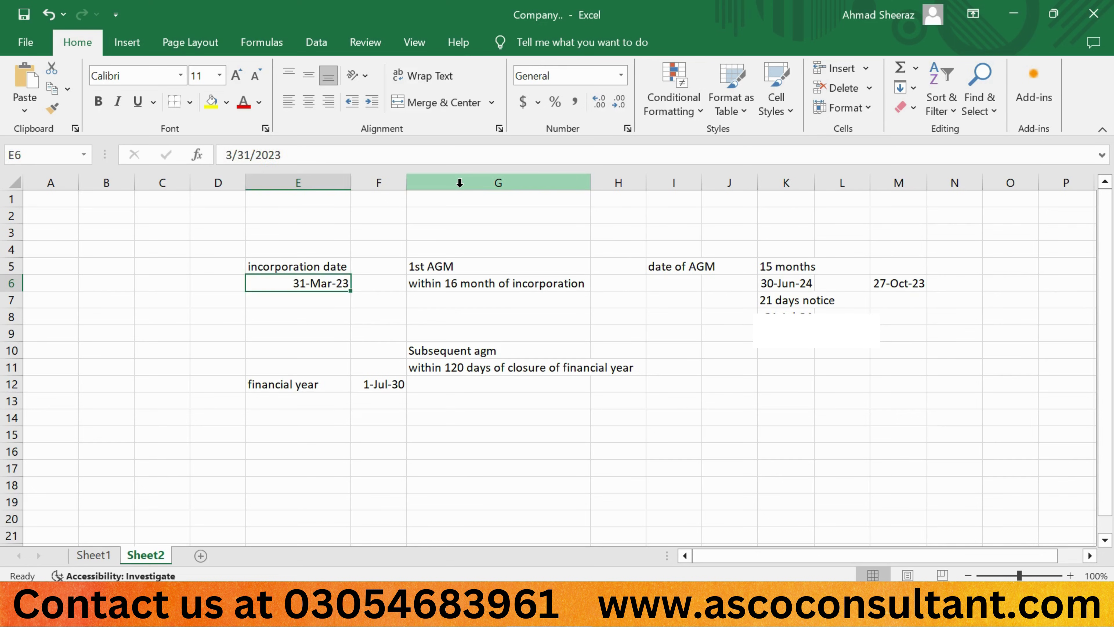
key("Down")
key("Down")
key("Down")
key("Down")
key("Down")
key("Down")
key("Right")
key("Right")
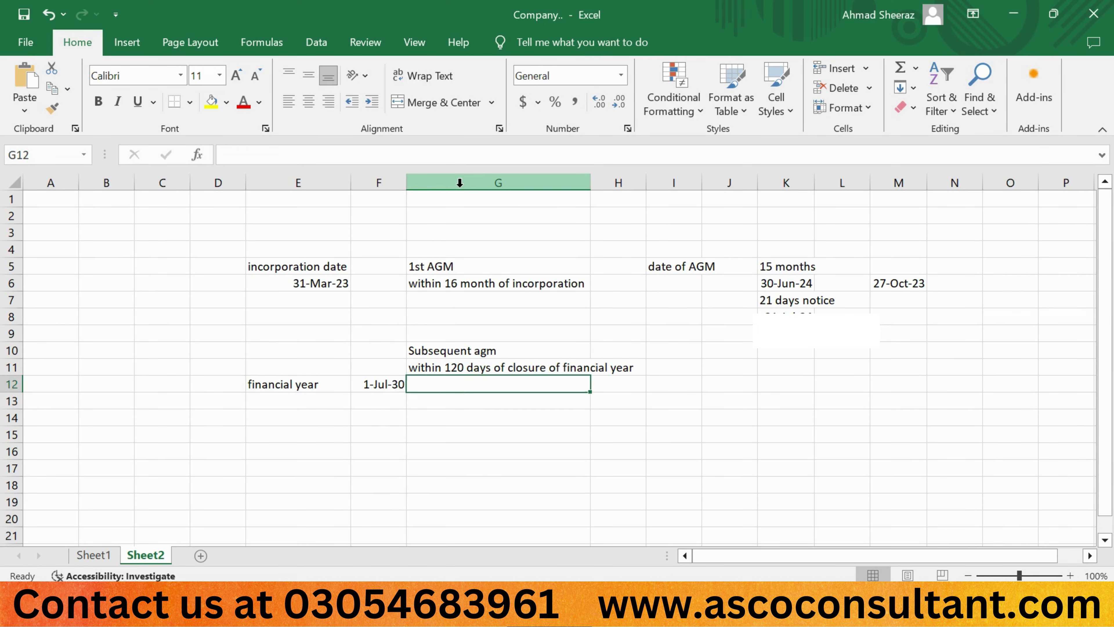
key("Up")
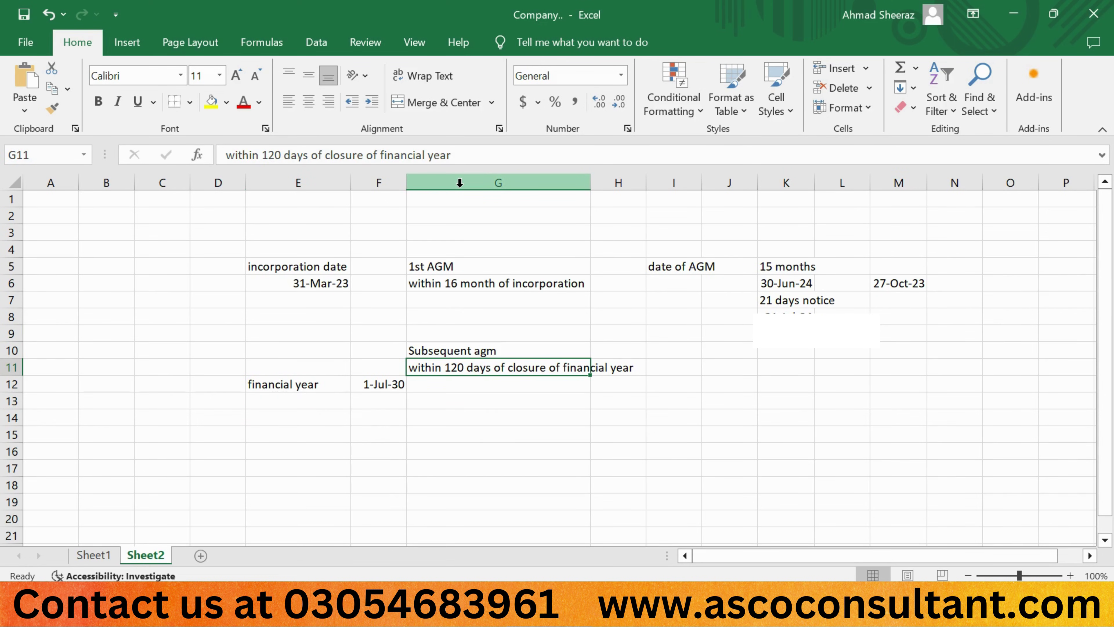
- Enter 28-oct-24 in K11 as the subsequent AGM date, on the row of the 120-day rule
key("Right")
key("Right")
key("Right")
key("Right")
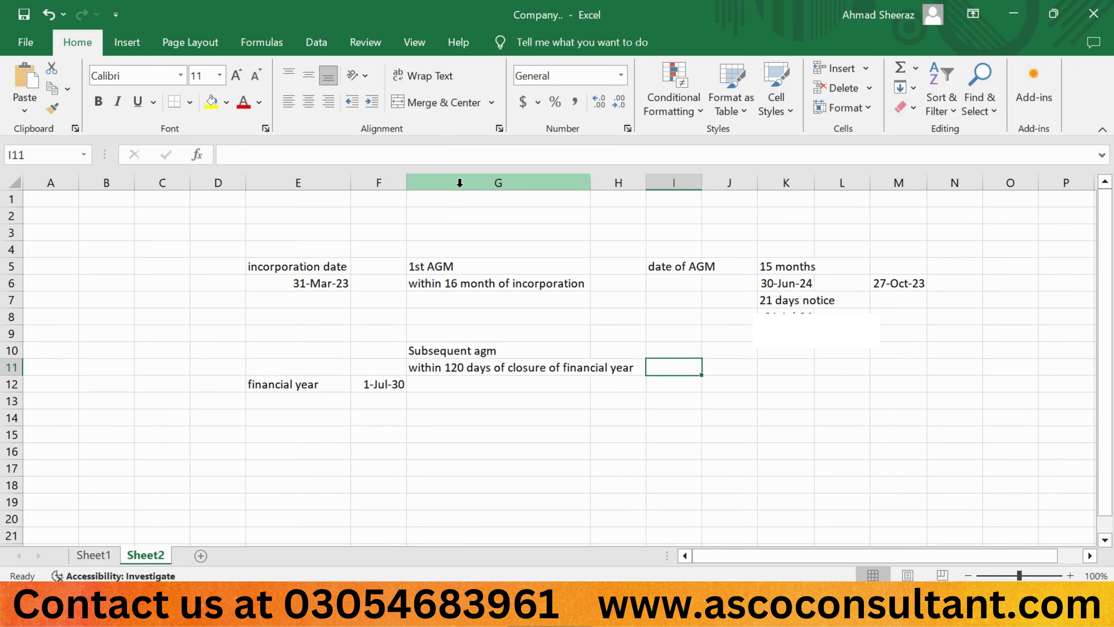
key("Down")
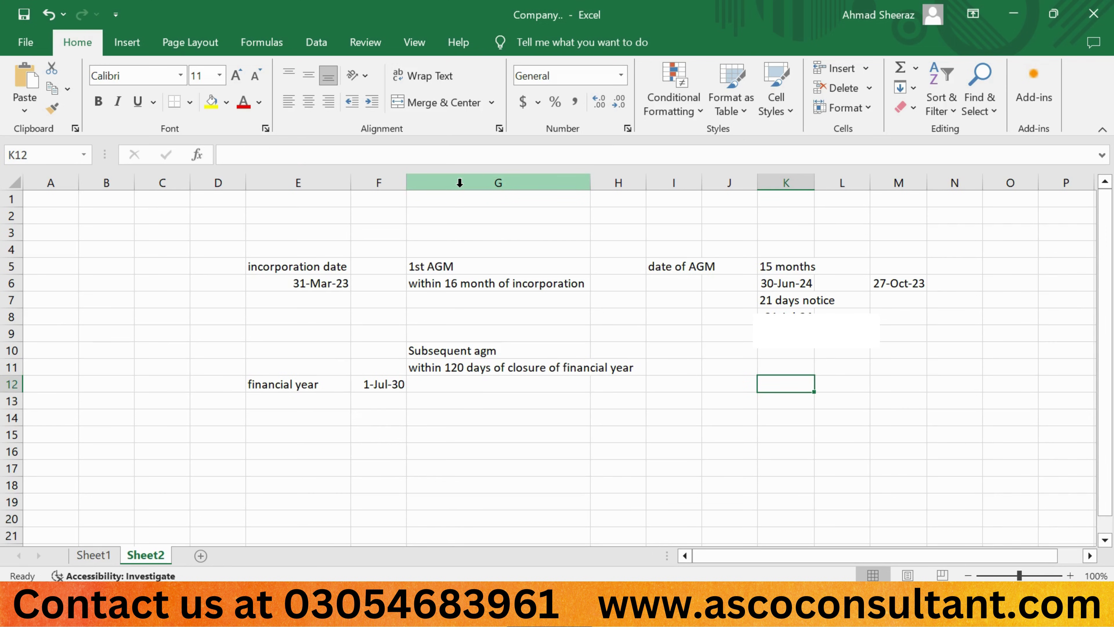
key("Up")
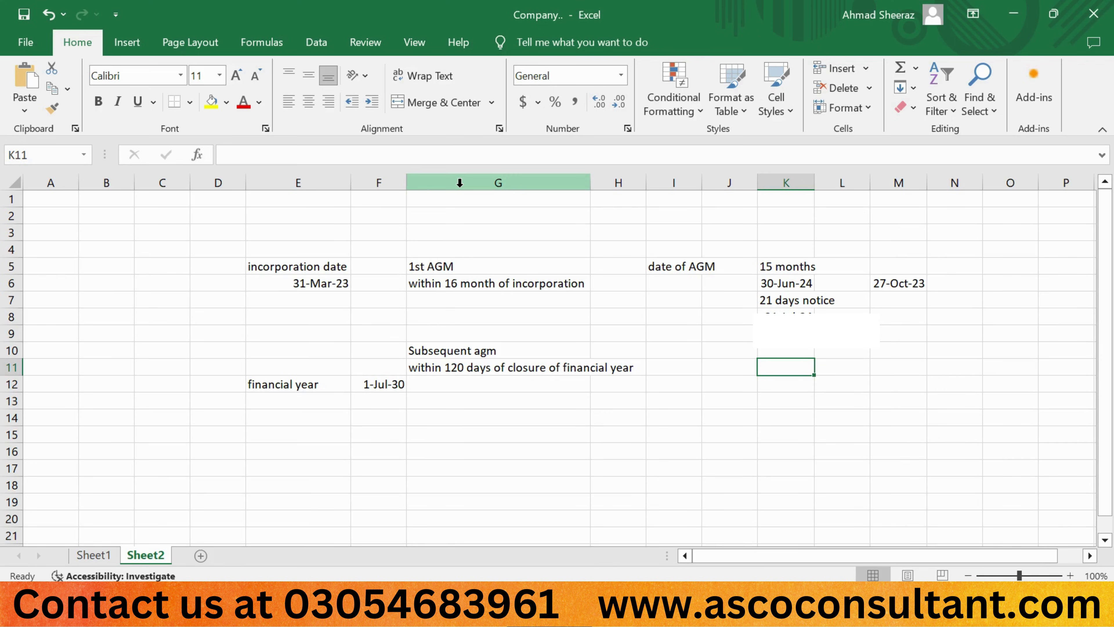
type("2")
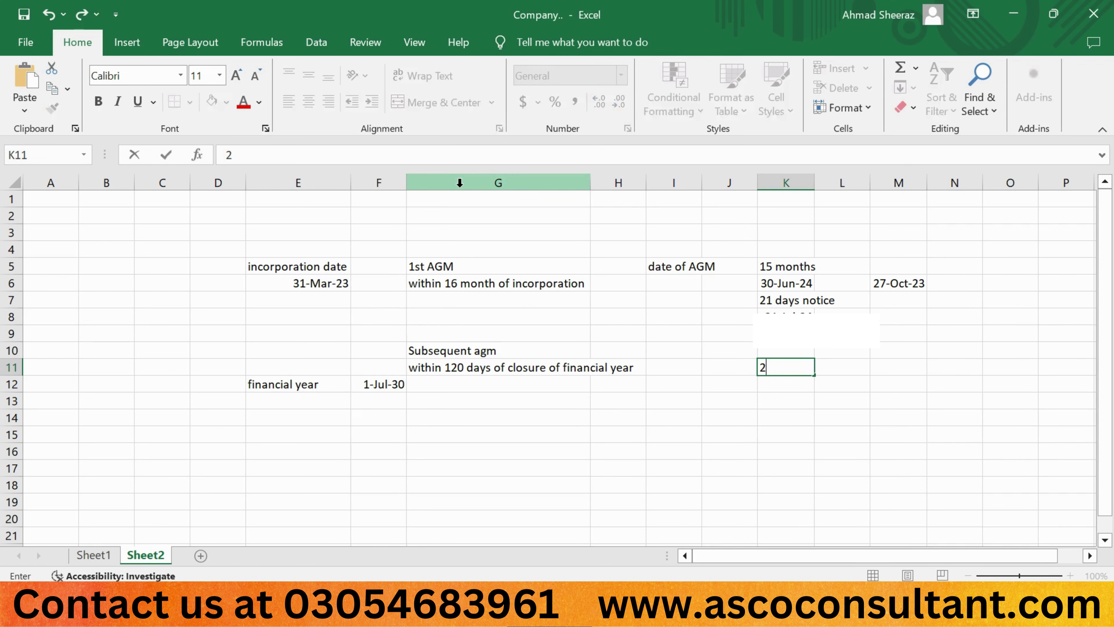
type("8-oct-24")
key("Return")
key("Up")
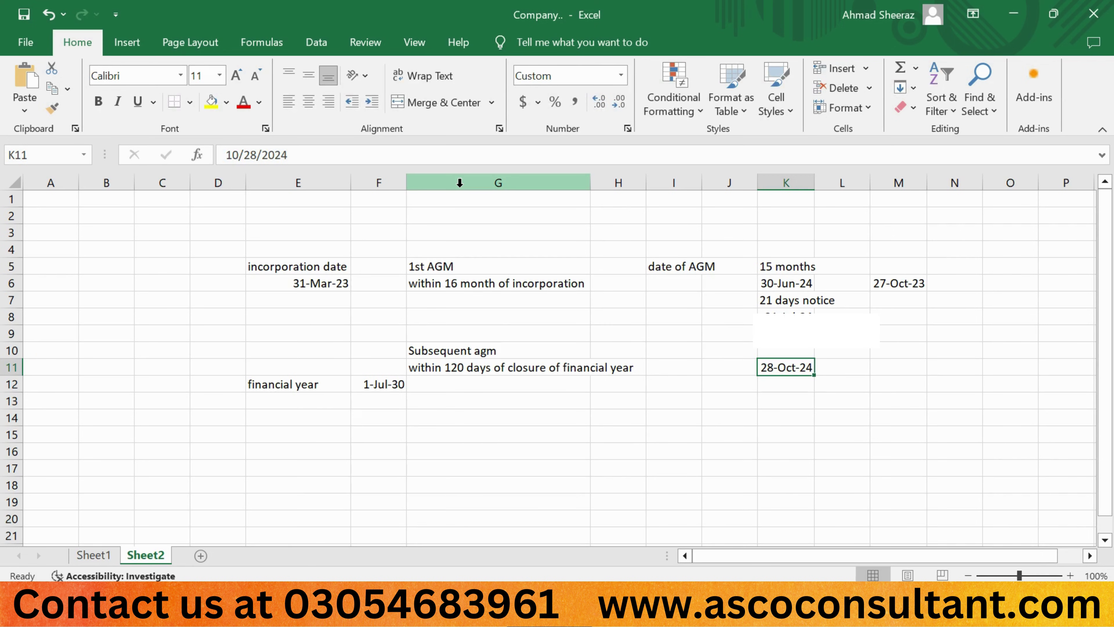
- Enter 31 in M11 and again in M12, starting a column of numbers beside the subsequent AGM date
key("Right")
key("Right")
key("Down")
key("Up")
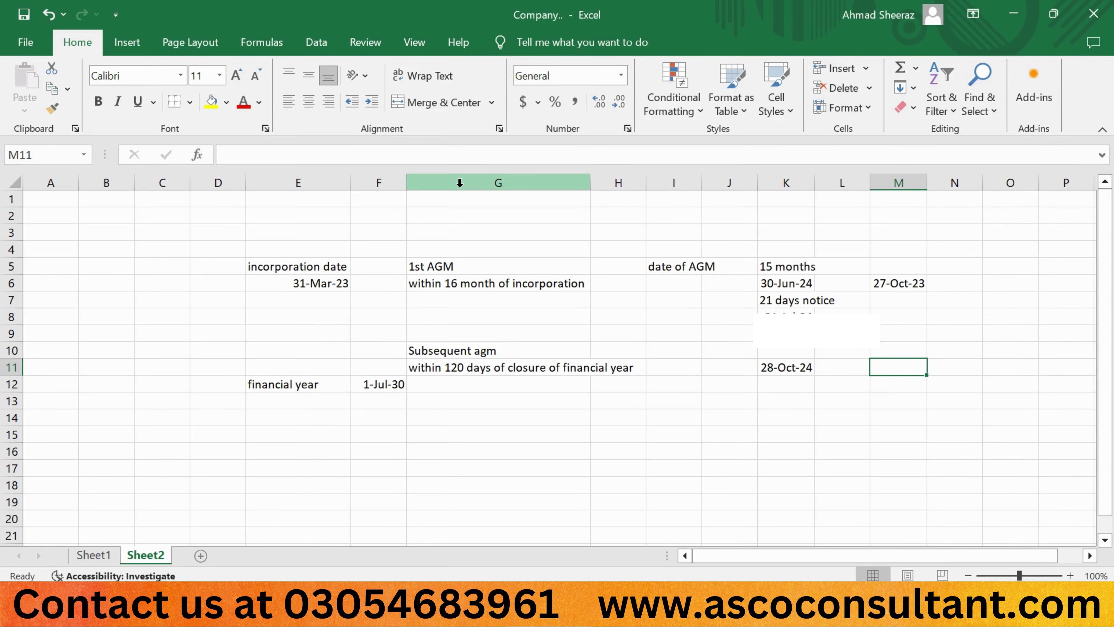
type("31")
key("Escape")
type("31")
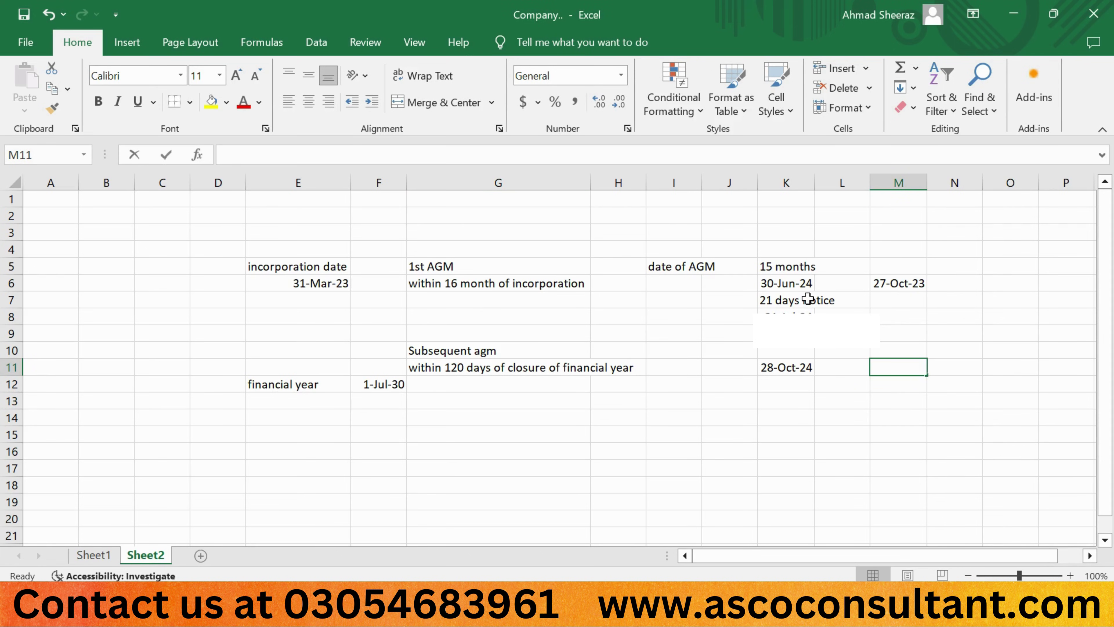
key("Return")
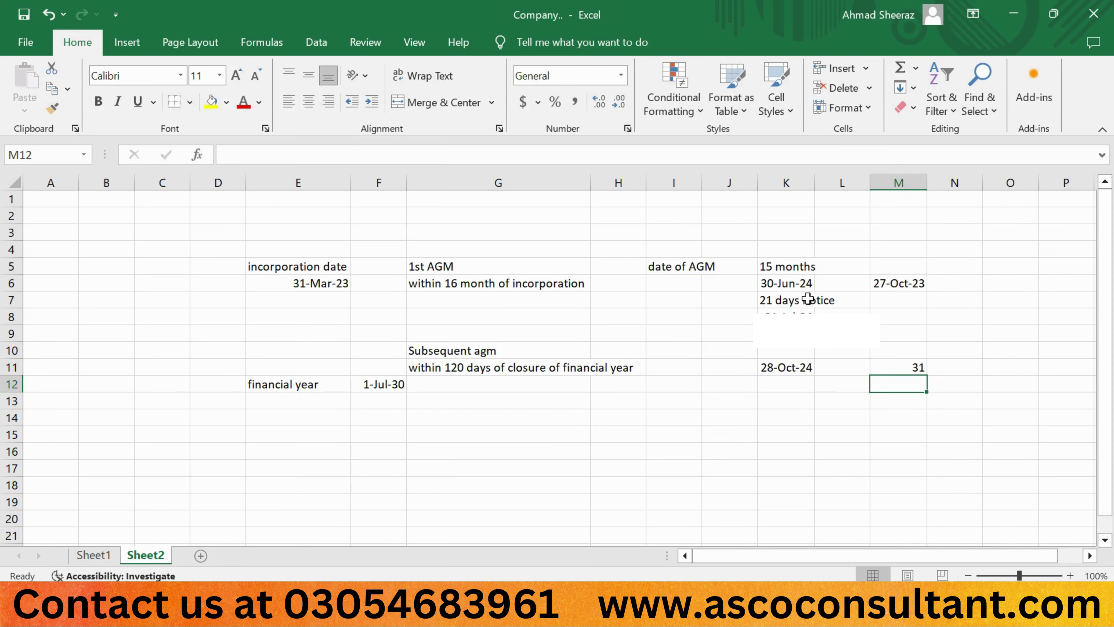
type("31")
key("Return")
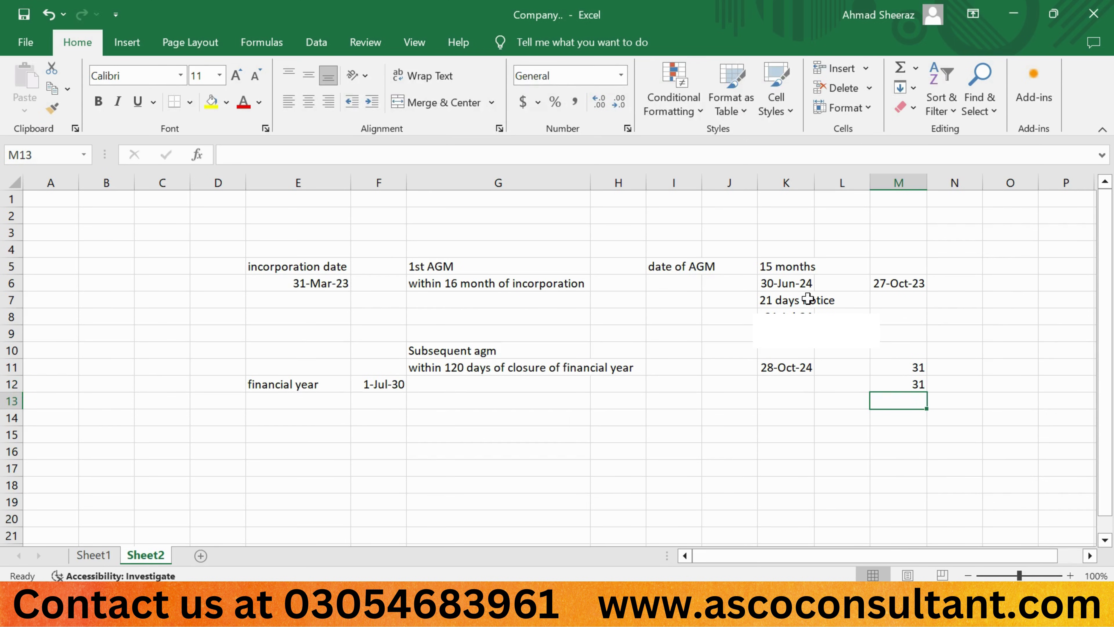
- Enter 30 in M13 and 28 in M14, and total M11:M14 with a SUM formula in M15
type("30")
key("Return")
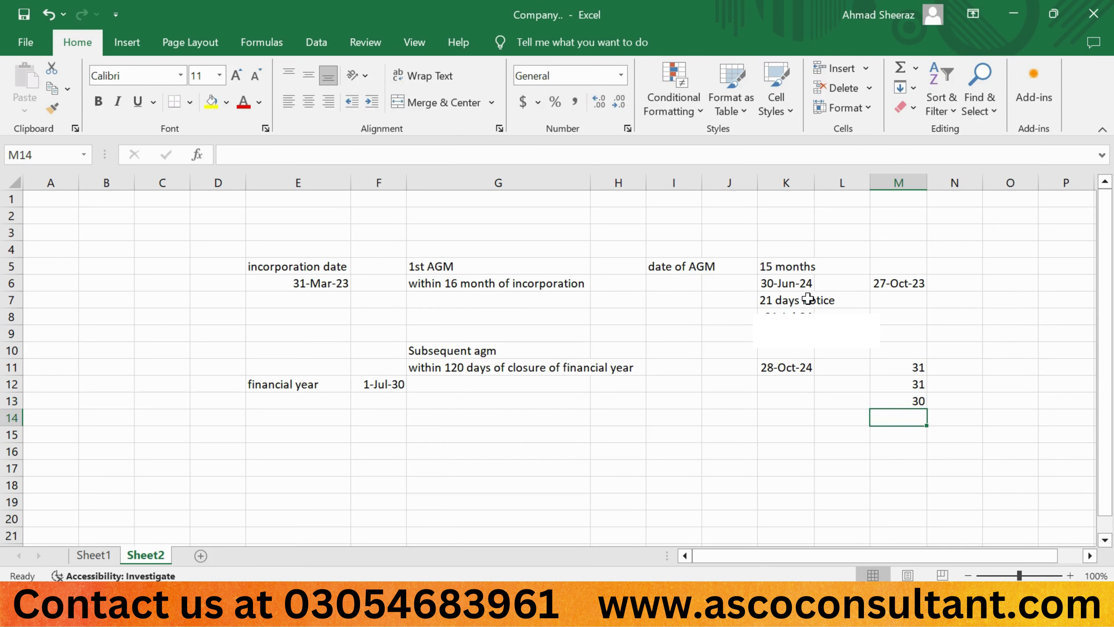
type("28")
key("Return")
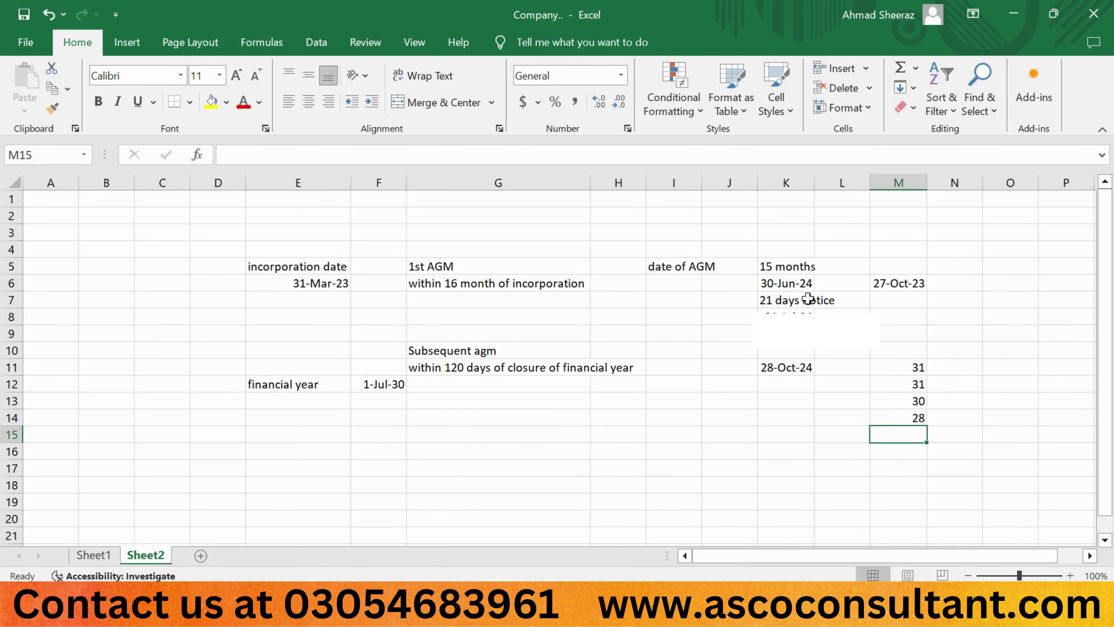
key("alt+equal")
key("alt+equal")
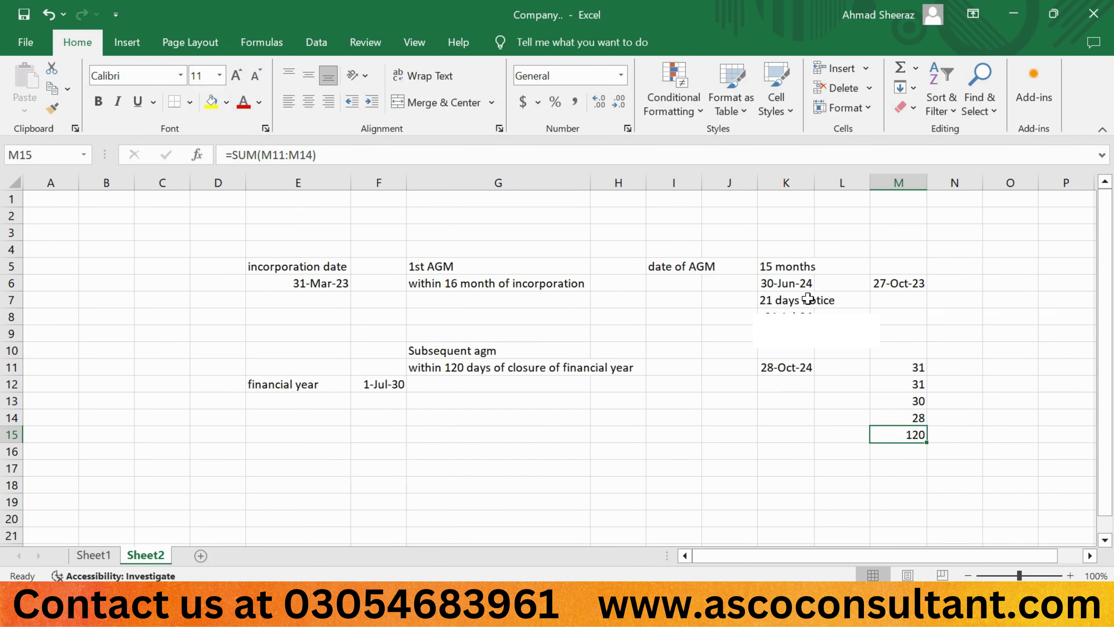
- Label the 28 in M14 by entering october in N14
key("Right")
key("Up")
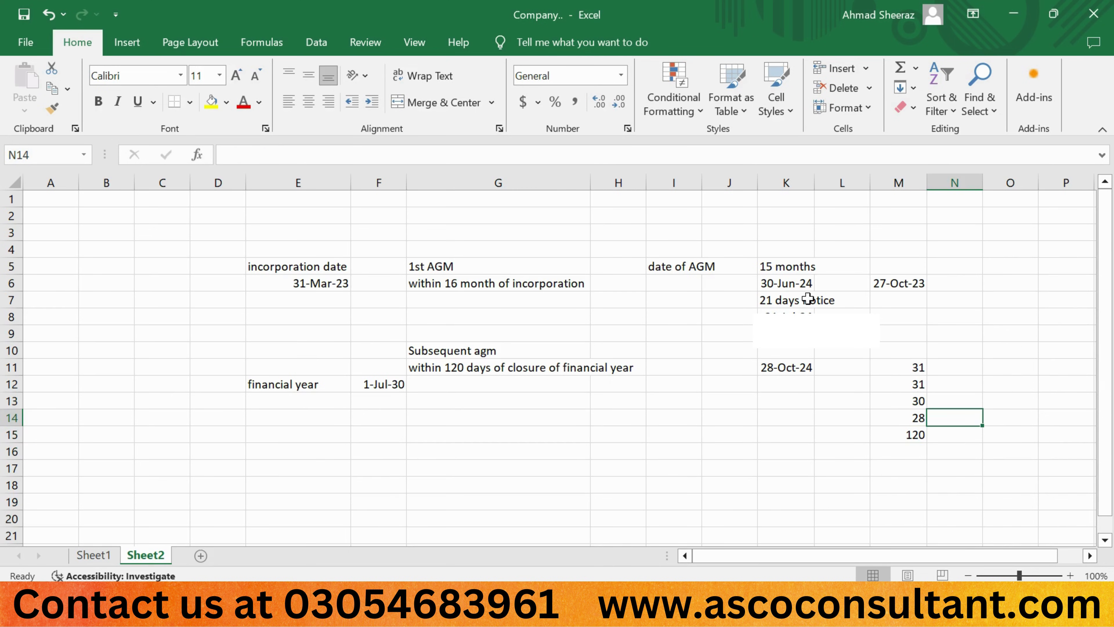
type("october")
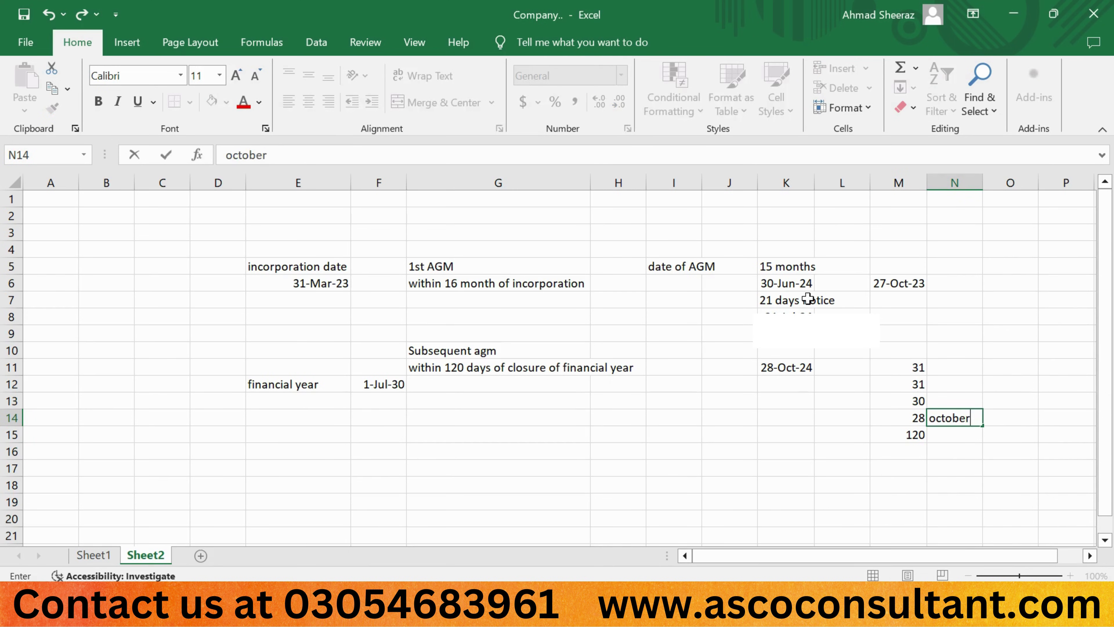
key("Return")
- Enter 28 oct in O15, on the row of the day total
key("Right")
key("Right")
key("Right")
key("Left")
key("Left")
key("Left")
key("Right")
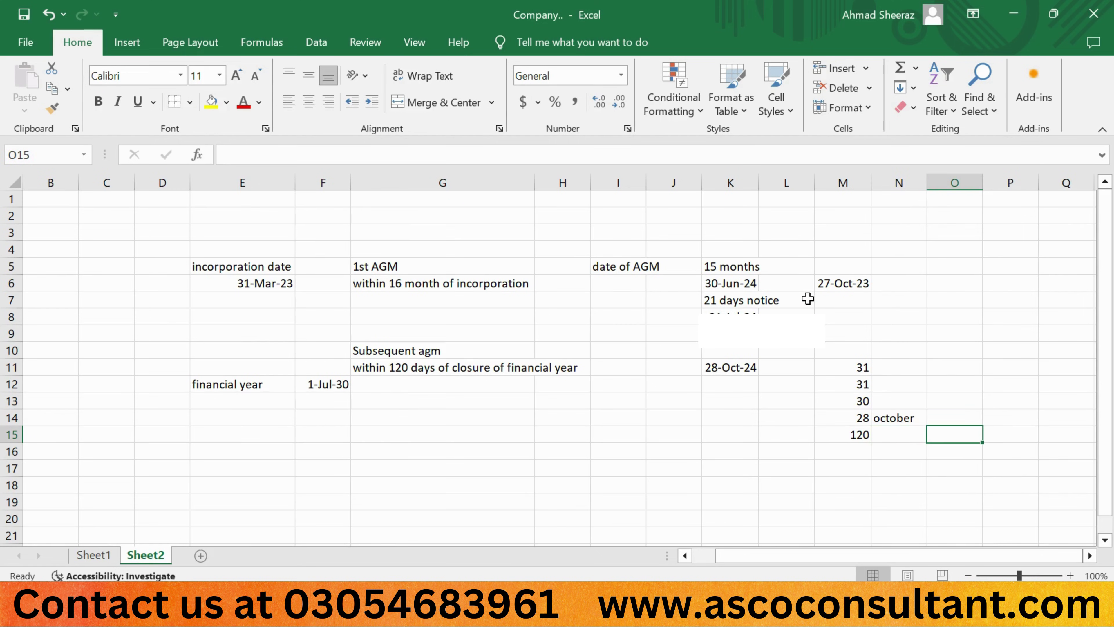
type("28 oct")
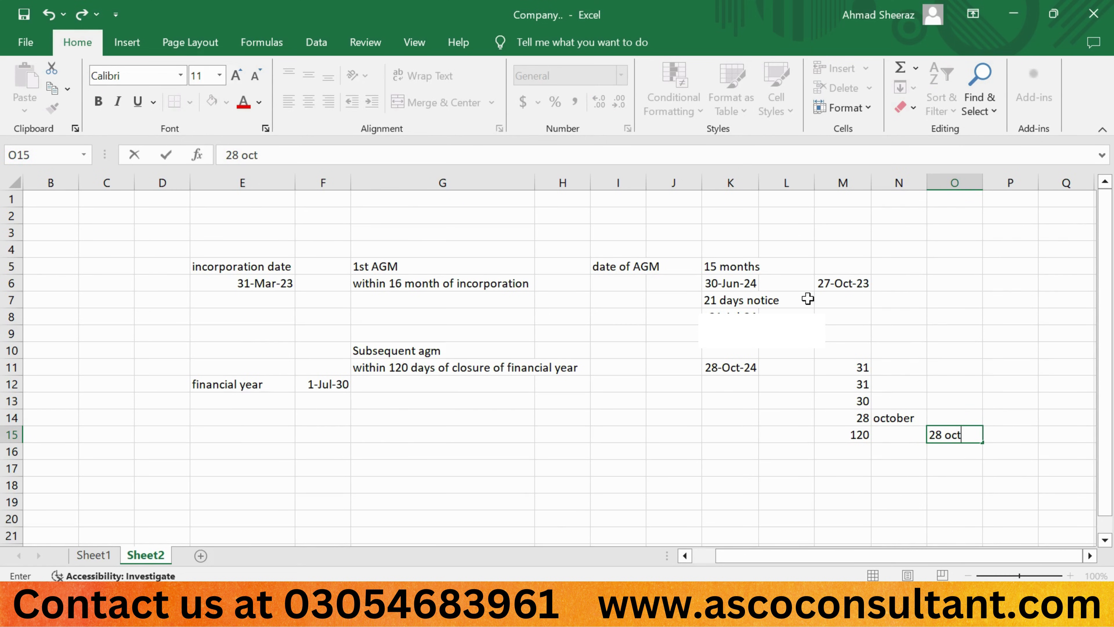
key("Return")
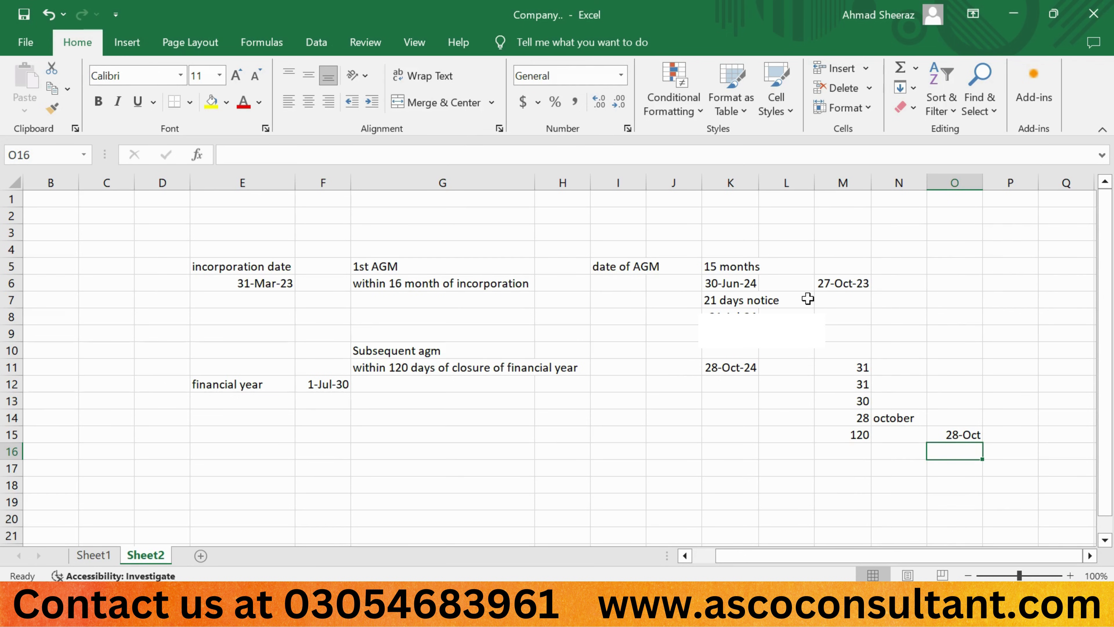
- Review the October date in O15 and the date in M6
key("Up")
key("Up")
key("Up")
key("Up")
key("Up")
key("Up")
key("Up")
key("Up")
key("Up")
key("Up")
key("Up")
key("Up")
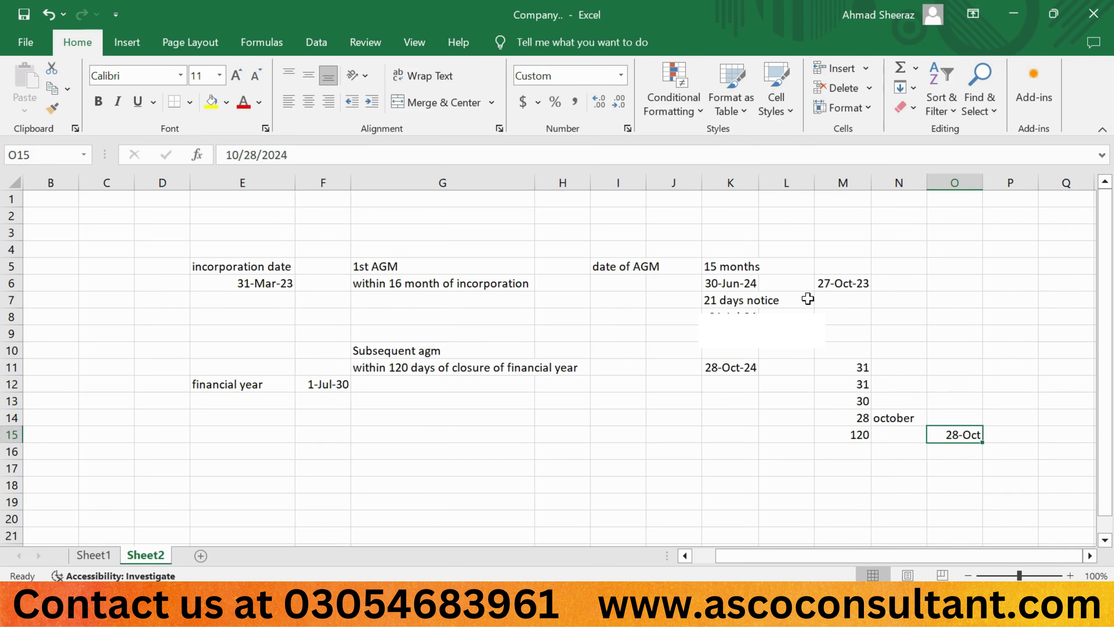
key("Left")
key("Left")
key("Down")
key("Down")
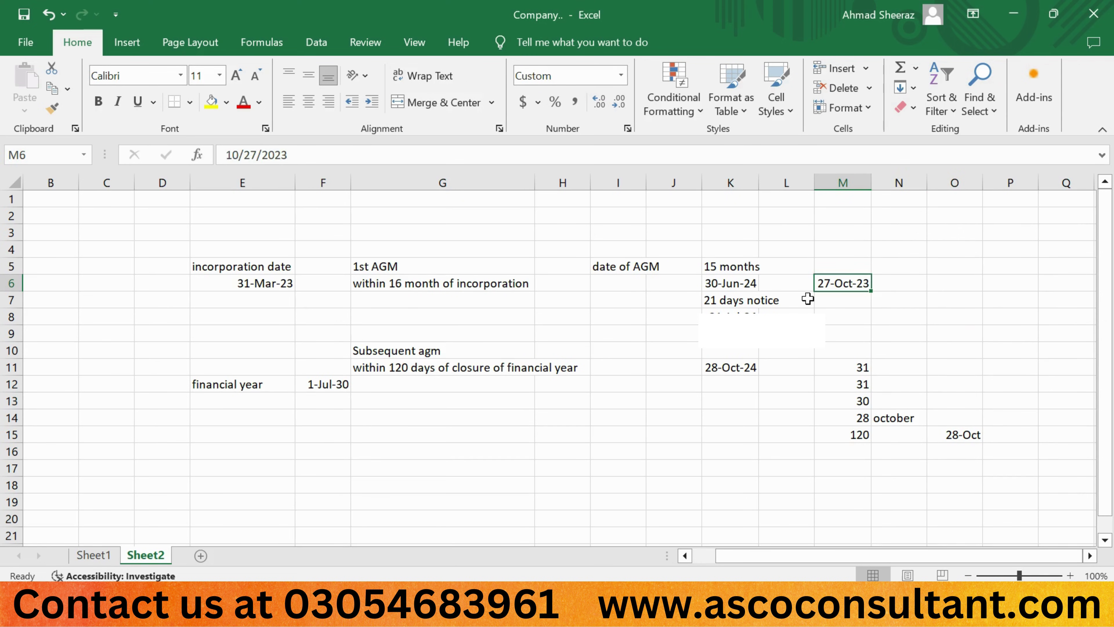
- Enter the heading Directors in O5 with re-elect below it in O6
key("Right")
key("Right")
key("Up")
key("Right")
key("Right")
key("Right")
key("Right")
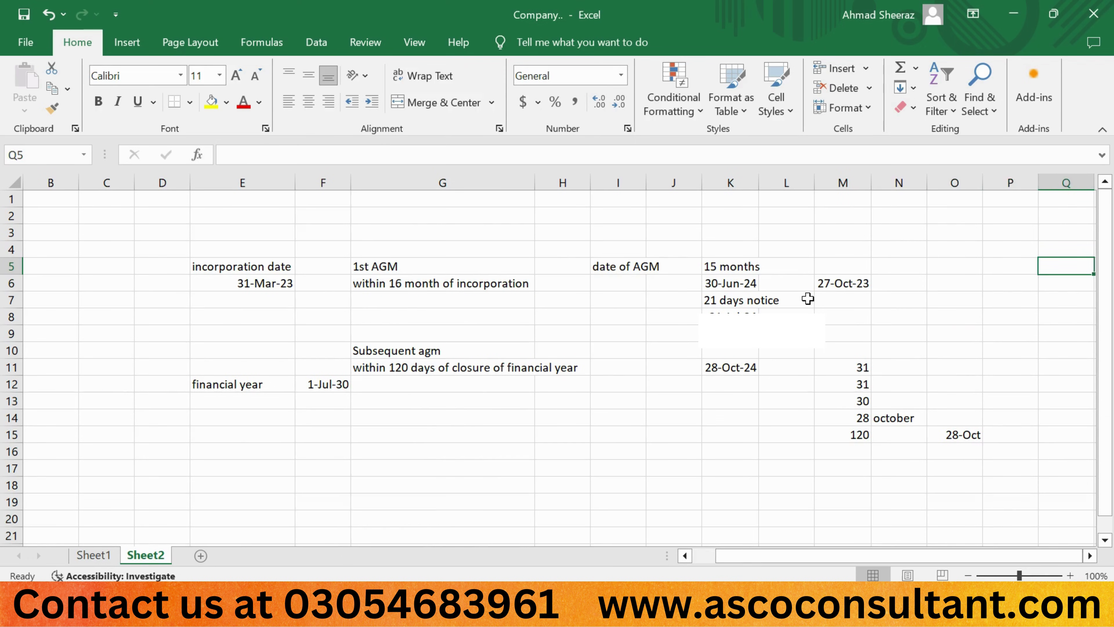
key("Left")
key("Left")
key("Left")
key("Left")
key("Right")
key("Left")
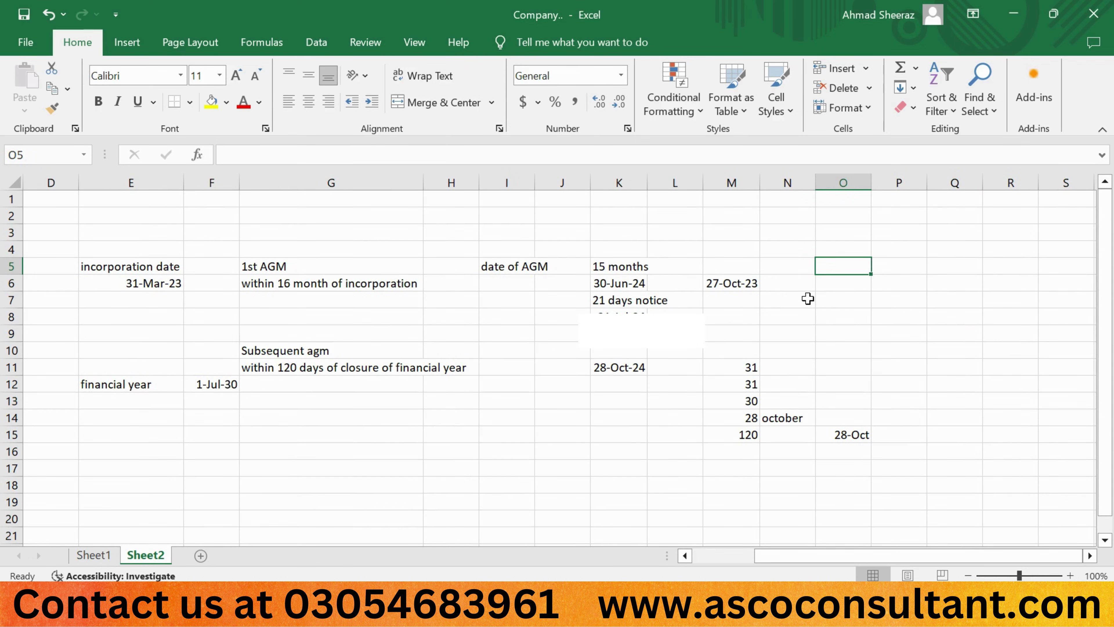
type("D")
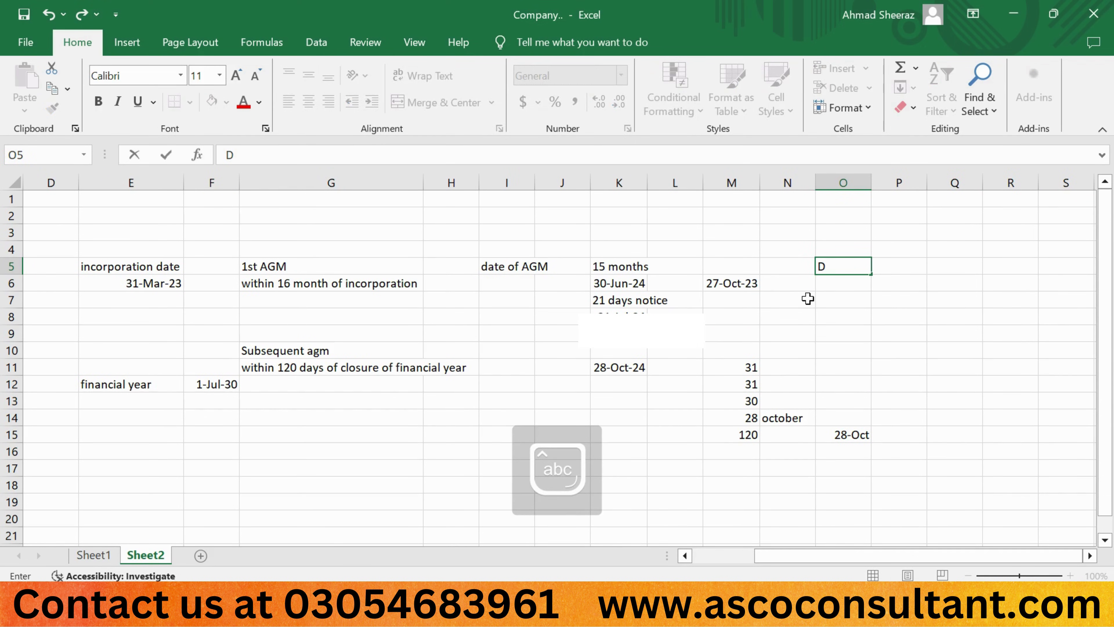
type("irectors")
key("Return")
type("r")
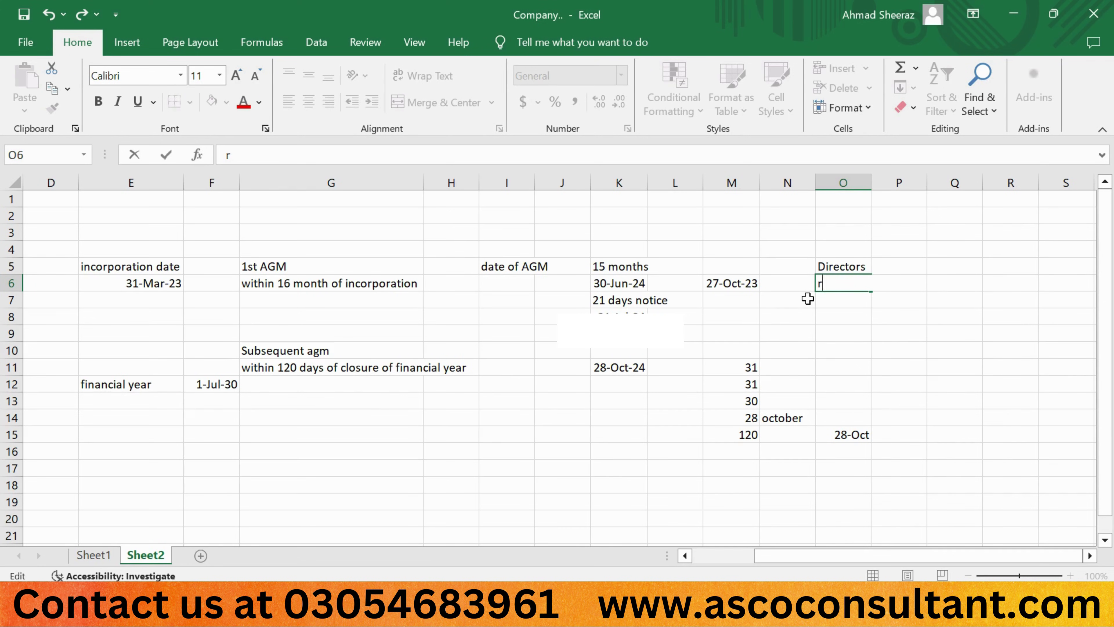
type("e-elect")
key("Return")
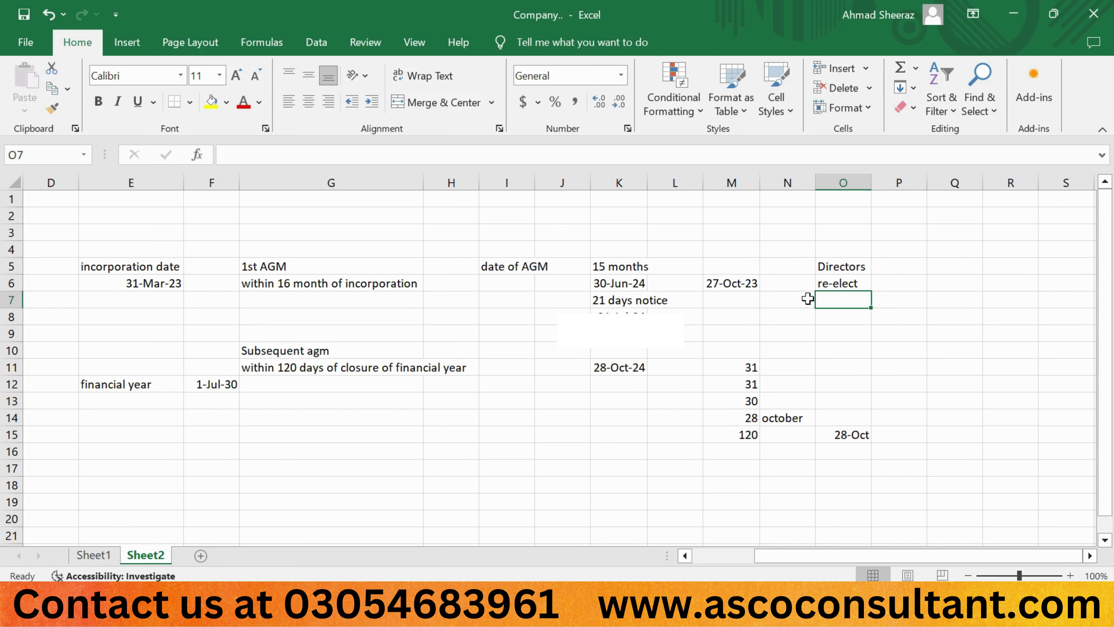
- Enter the heading chief executive in P5 with re-appoint below it in P6
key("Right")
key("Up")
key("Up")
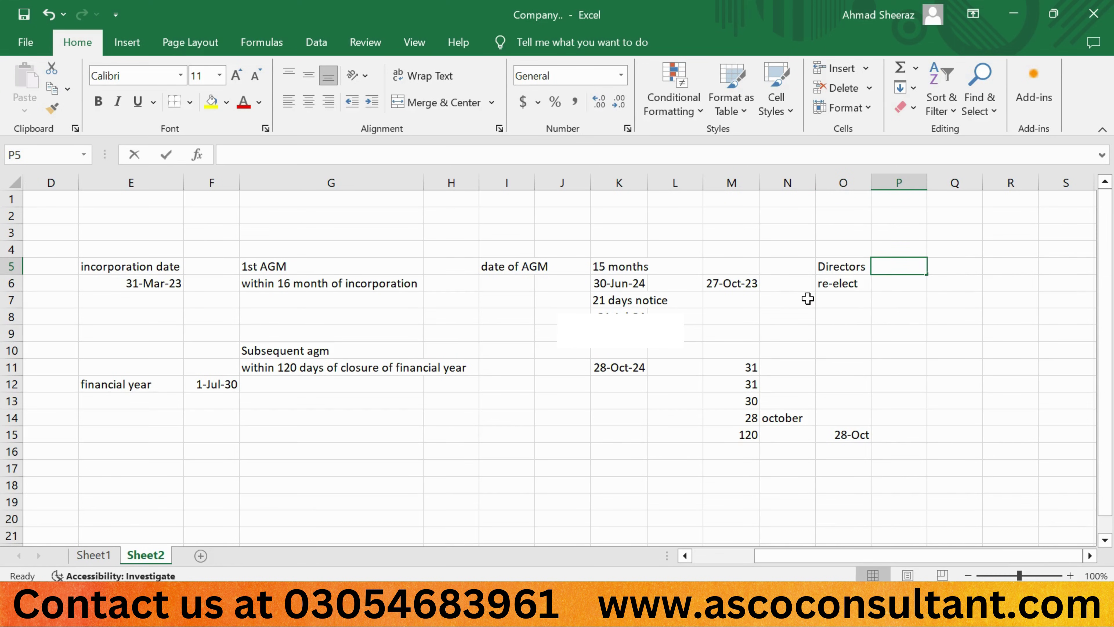
type("chief executive")
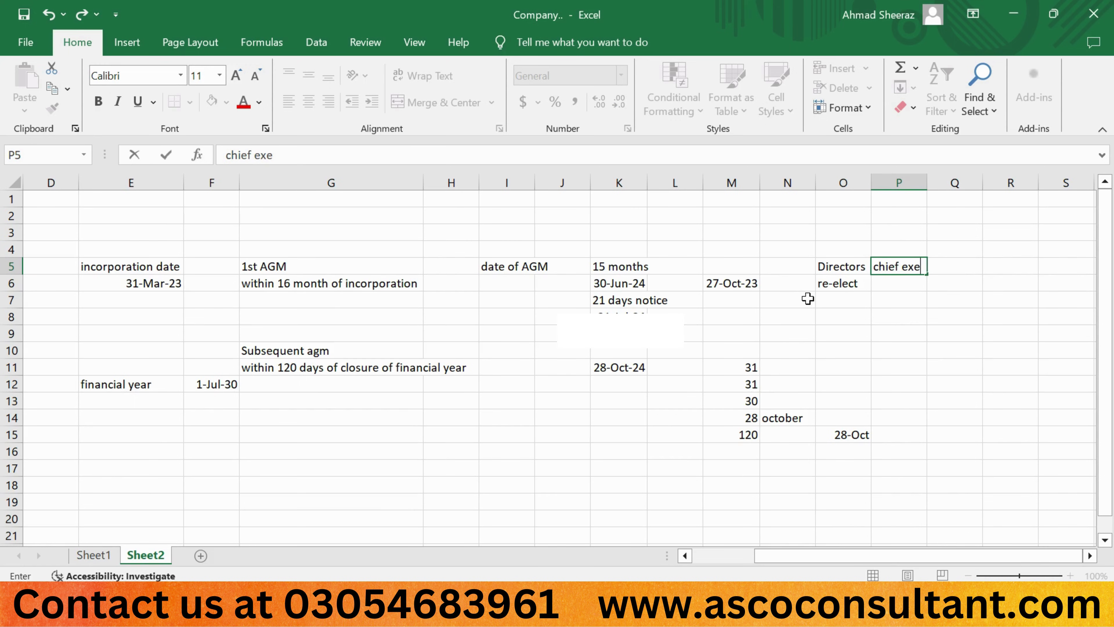
key("Return")
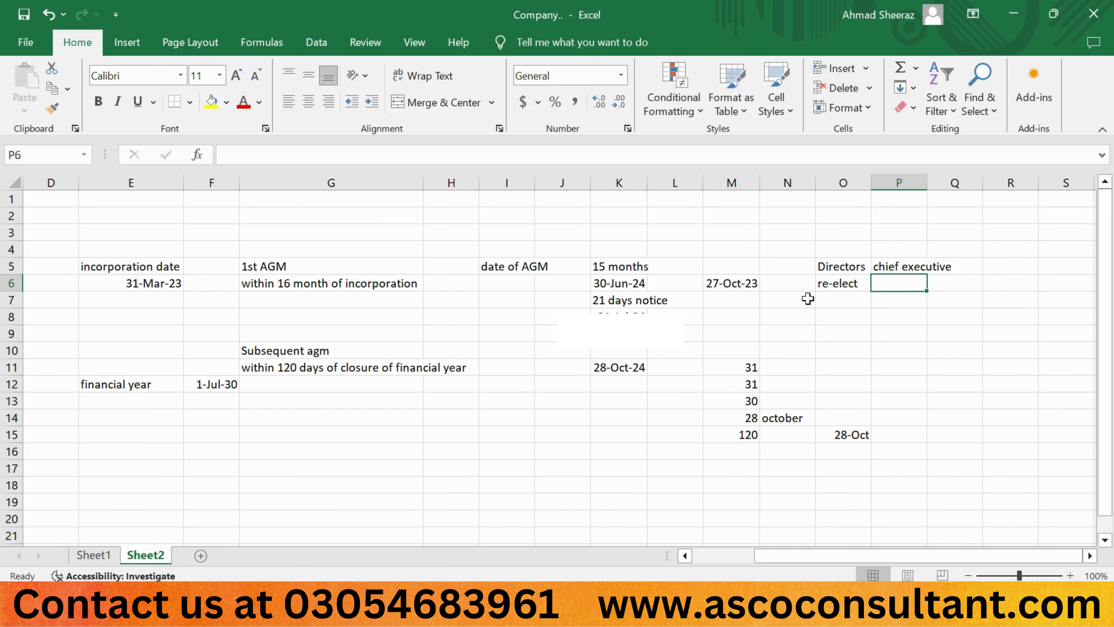
type("re-appoi")
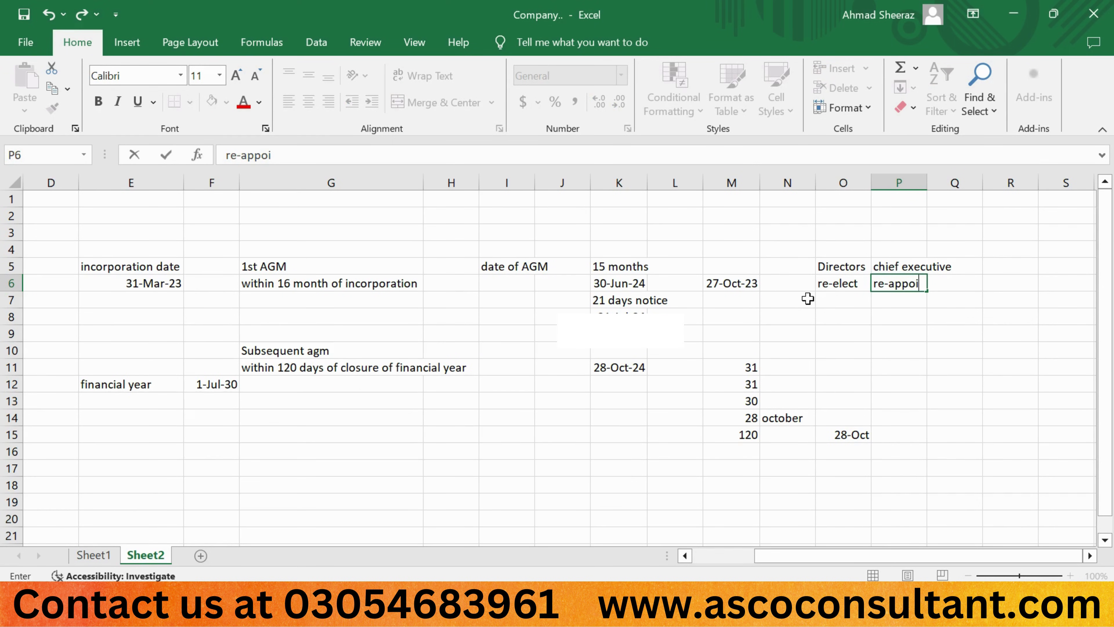
type("nt")
key("Return")
- Review the day-count rows, the subsequent AGM row and the first AGM dates in row 6
key("Down")
key("Down")
key("Down")
key("Down")
key("Down")
key("Down")
key("Down")
key("Down")
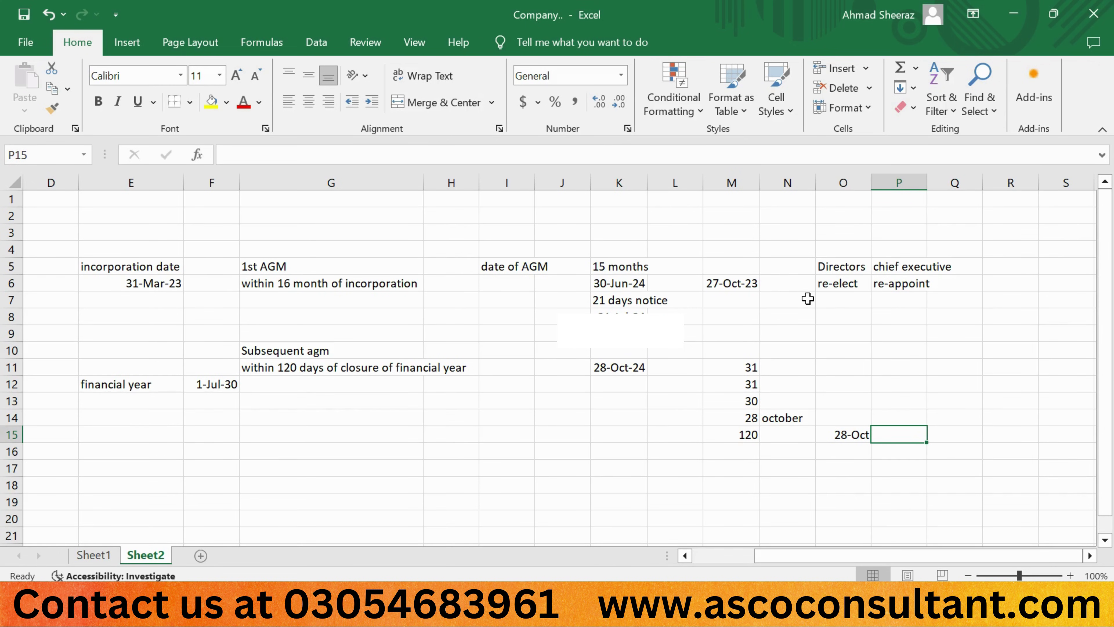
key("Up")
key("Up")
key("Up")
key("Up")
key("Left")
key("Left")
key("Left")
key("Left")
key("Left")
key("Left")
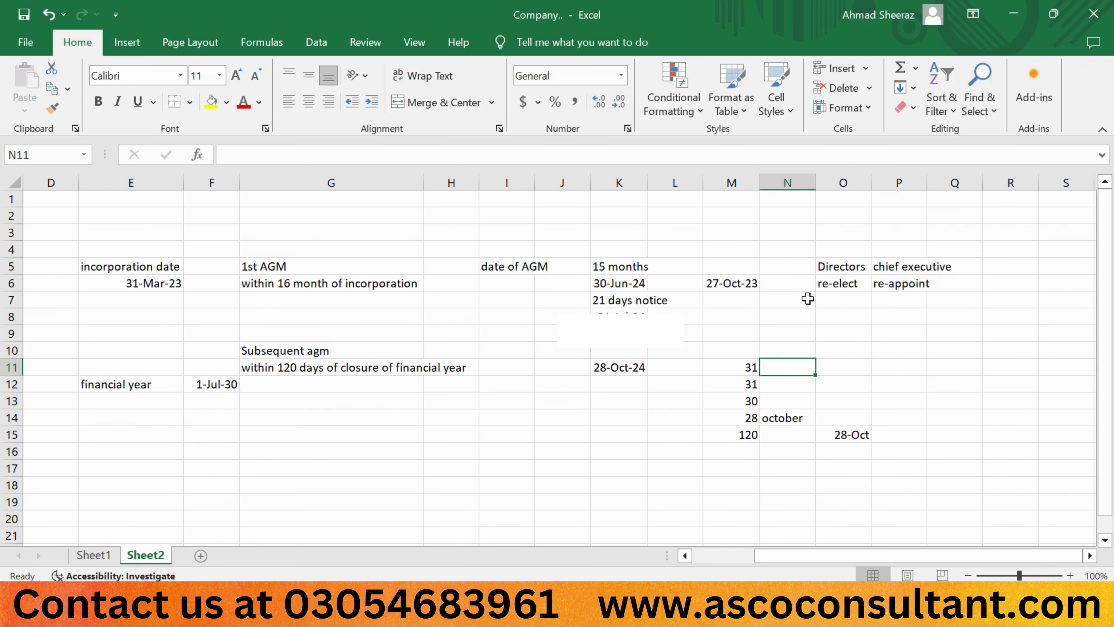
key("Left")
key("Left")
key("Up")
key("Up")
key("Up")
key("Up")
key("Up")
key("Right")
key("Right")
key("Right")
key("Right")
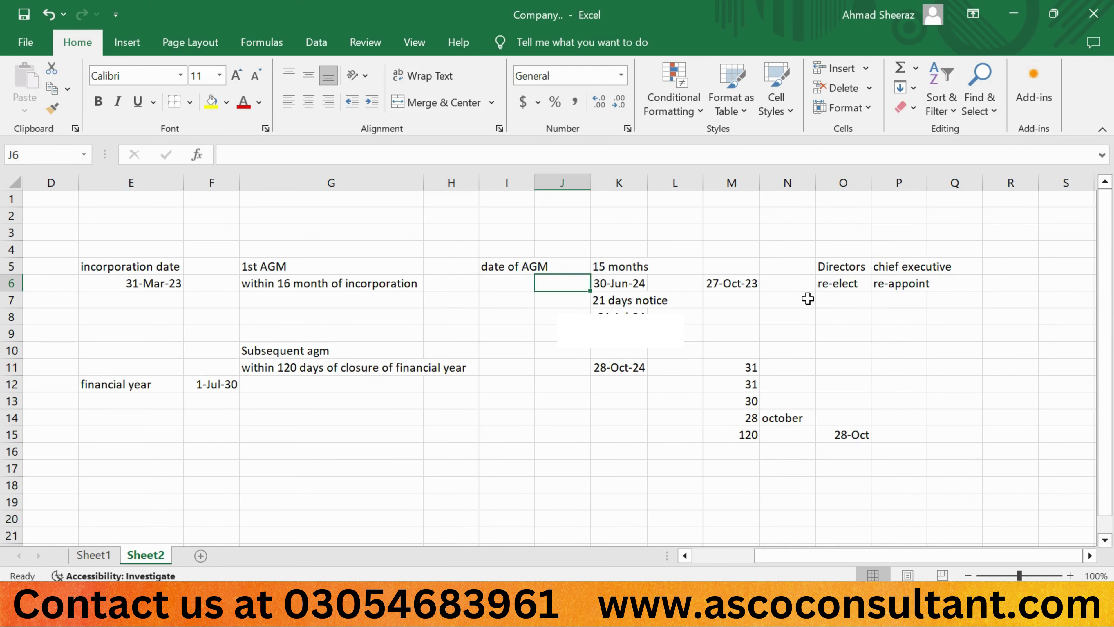
key("Right")
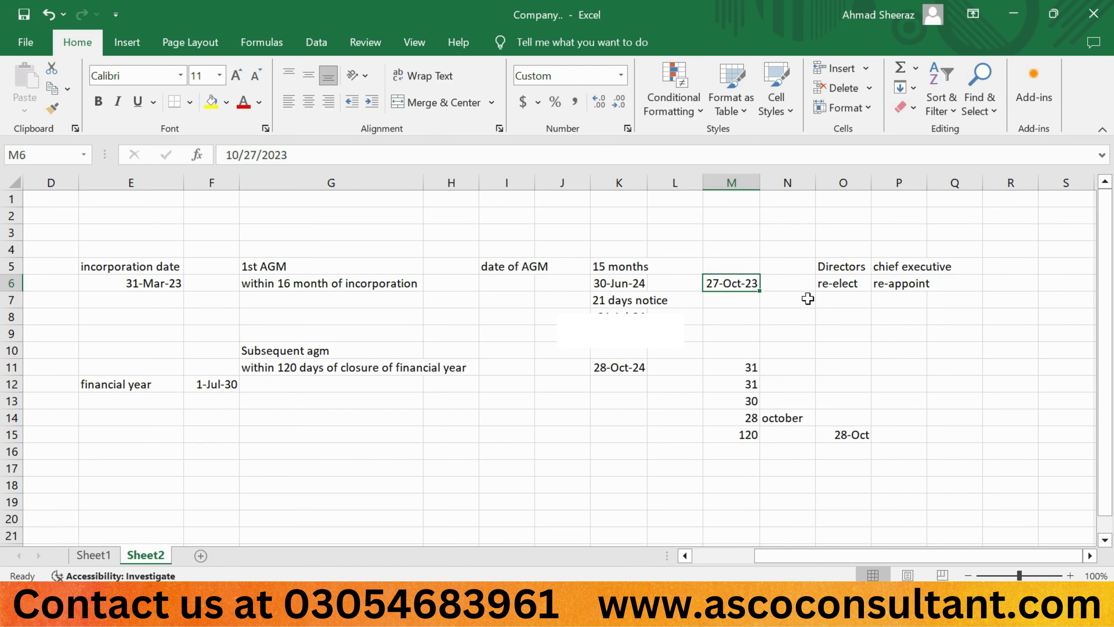
- Enter form a in M4 and form 9 in N4, above the AGM date in column M
key("Right")
key("Up")
key("Up")
key("Left")
type("for")
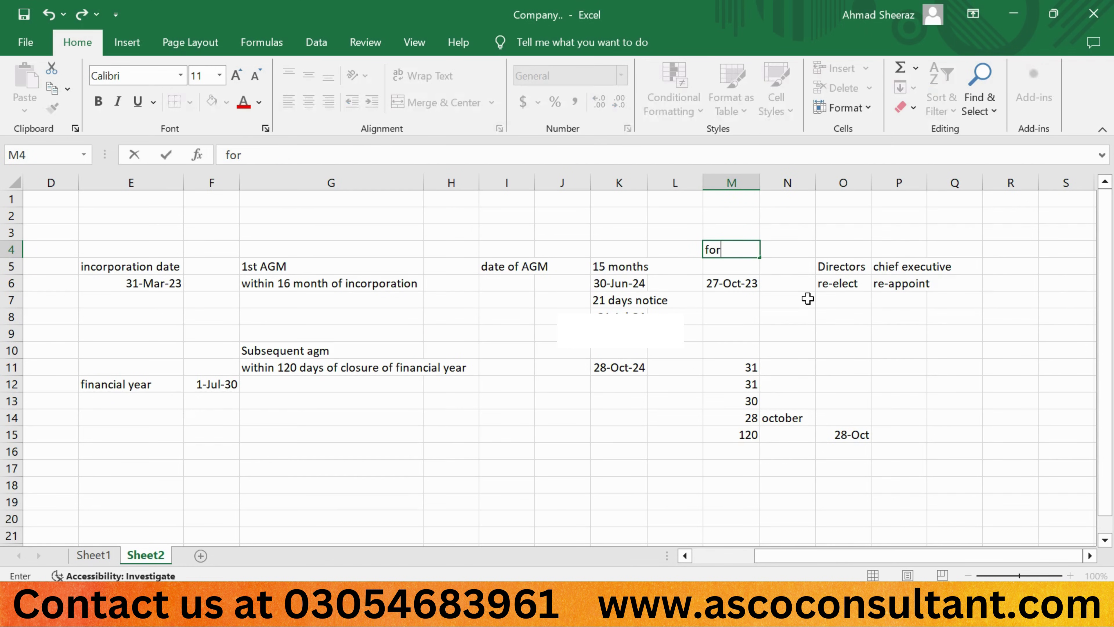
type("m a")
key("Return")
key("Up")
key("Right")
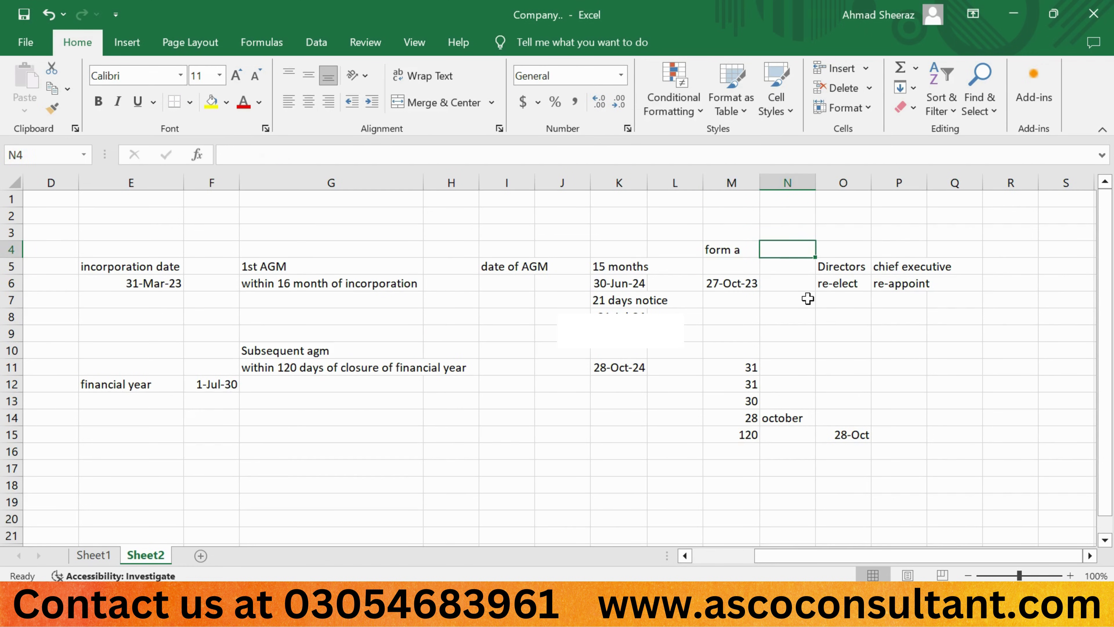
type("form 9")
key("Return")
key("Up")
key("Left")
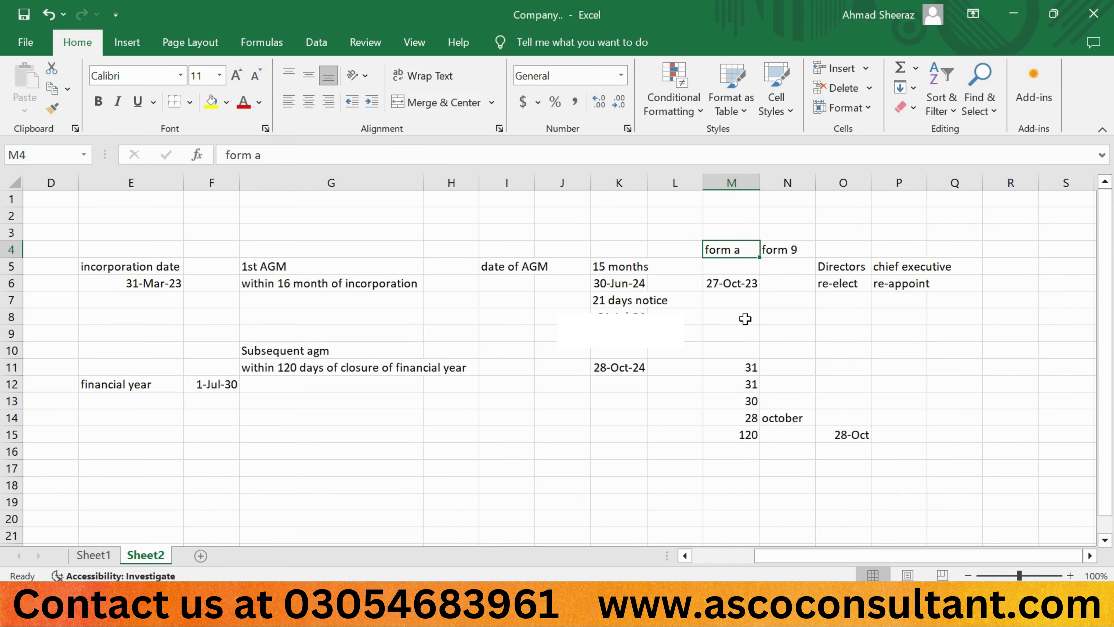
- Review the incorporation date heading in E5 and the form labels in M4 and N4
key("Left")
key("Left")
key("Left")
key("Left")
key("Left")
key("Left")
key("Left")
key("Left")
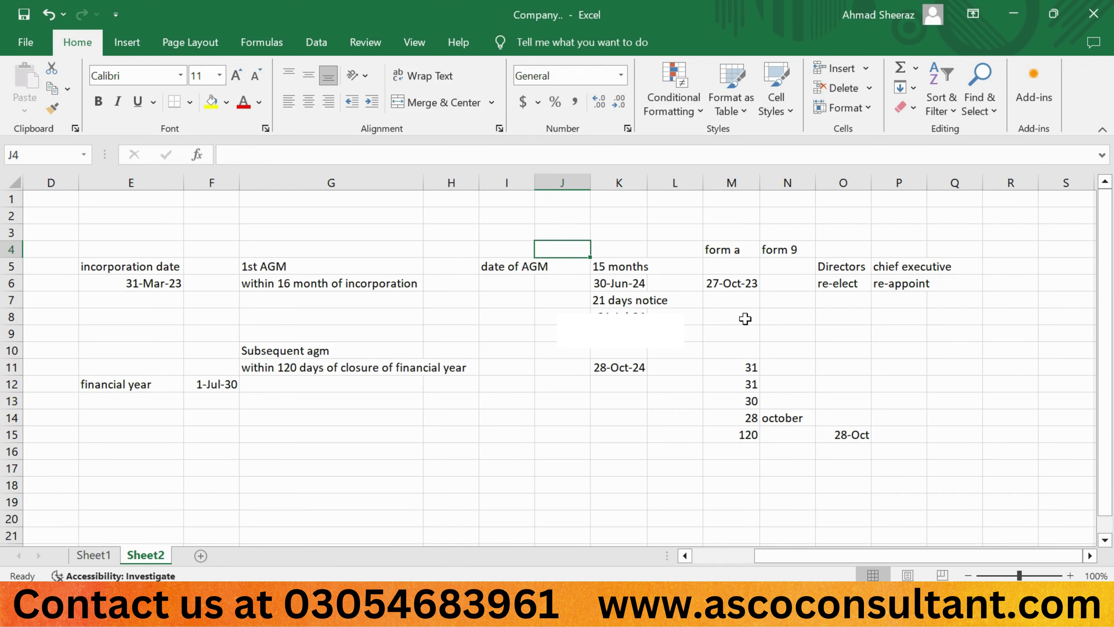
key("Down")
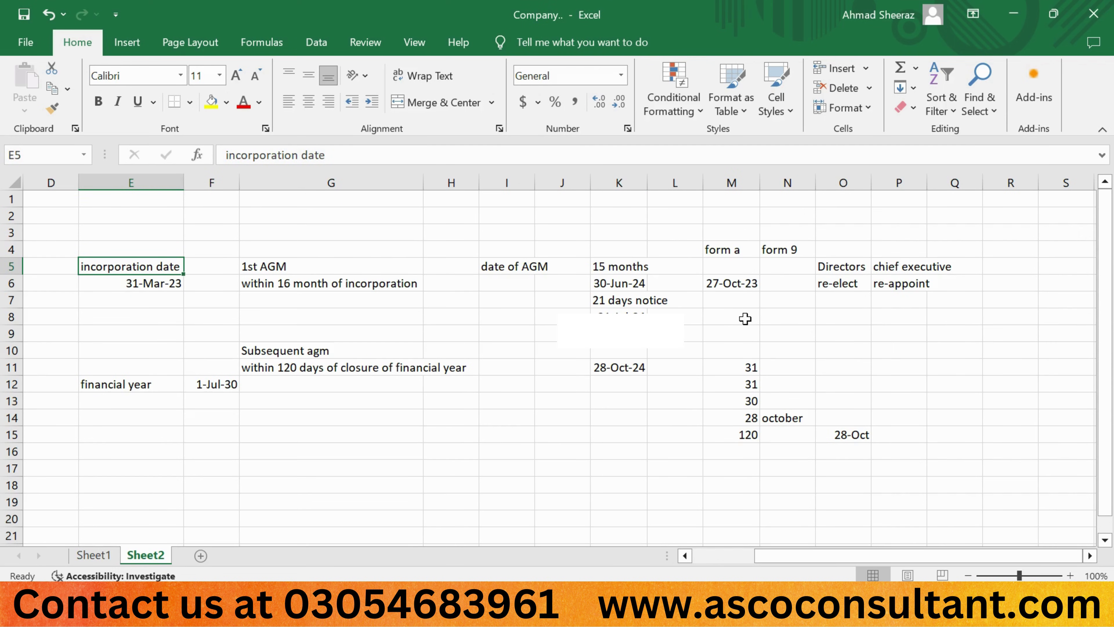
key("Right")
key("Right")
key("Right")
key("Right")
key("Right")
key("Right")
key("Right")
key("Right")
key("Up")
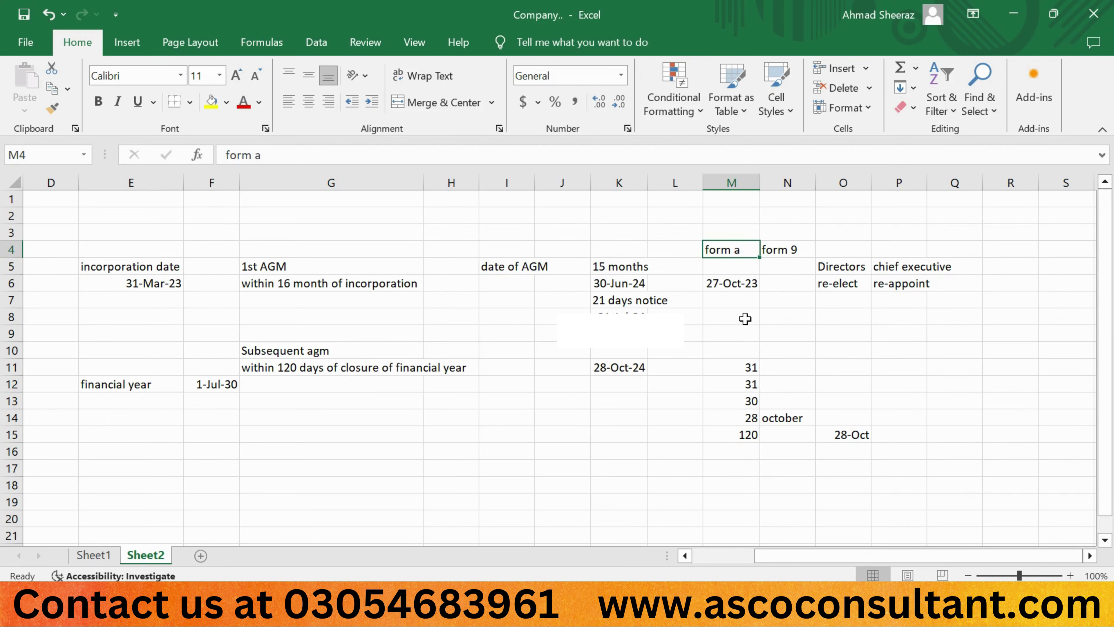
key("Right")
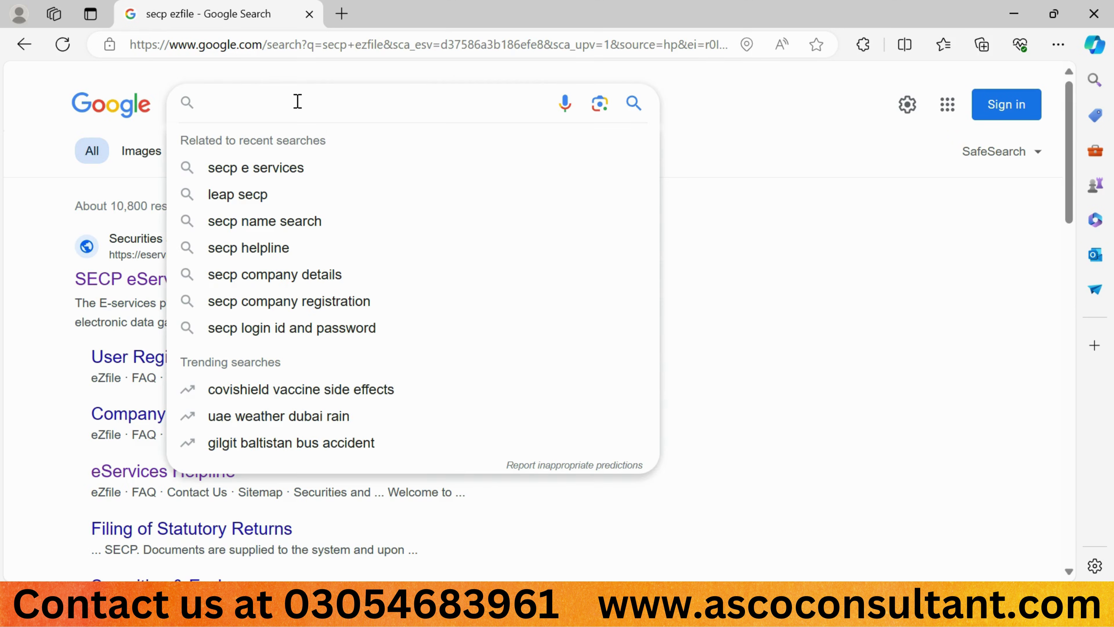
- Switch to the web browser, search Google for secp leap and open the LEAP result at leap.secp.gov.pk
type("secp le")
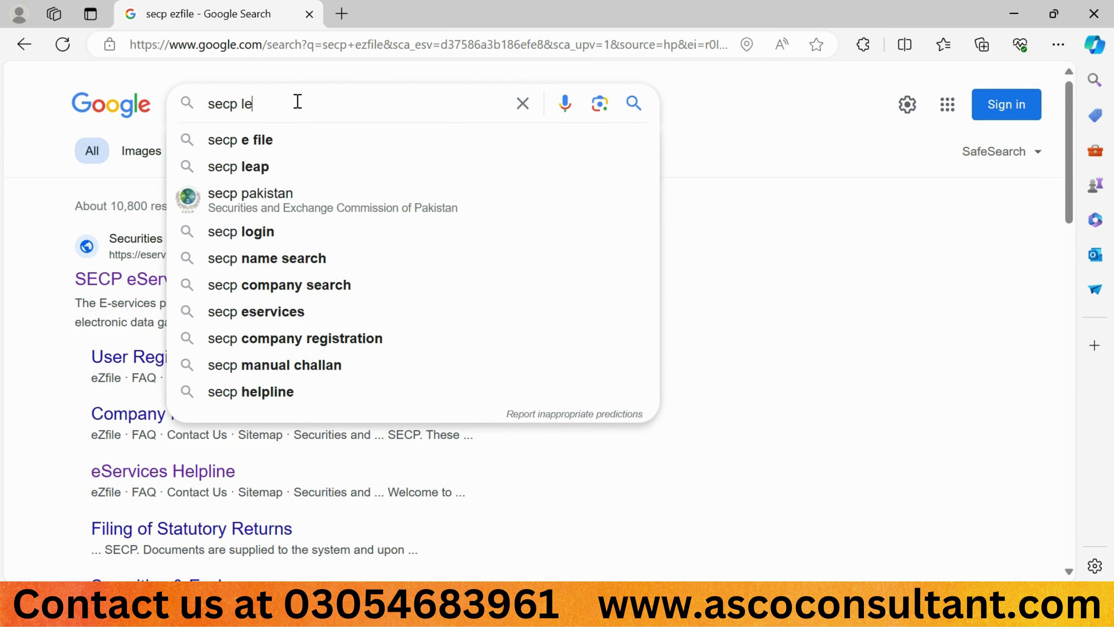
type("ap")
key("Return")
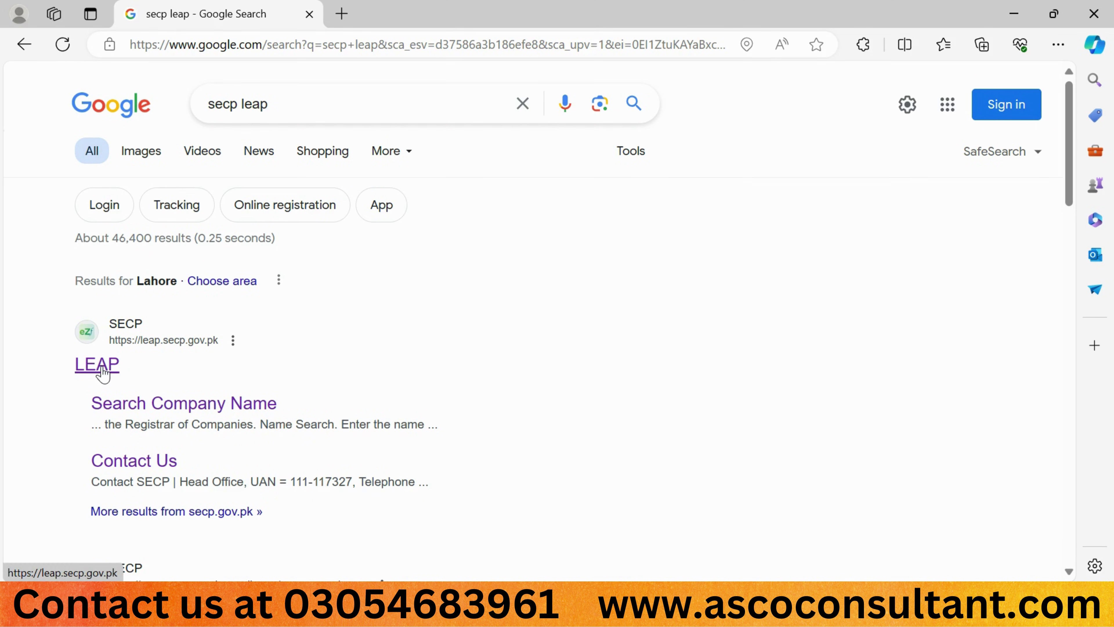
left_click(101, 370)
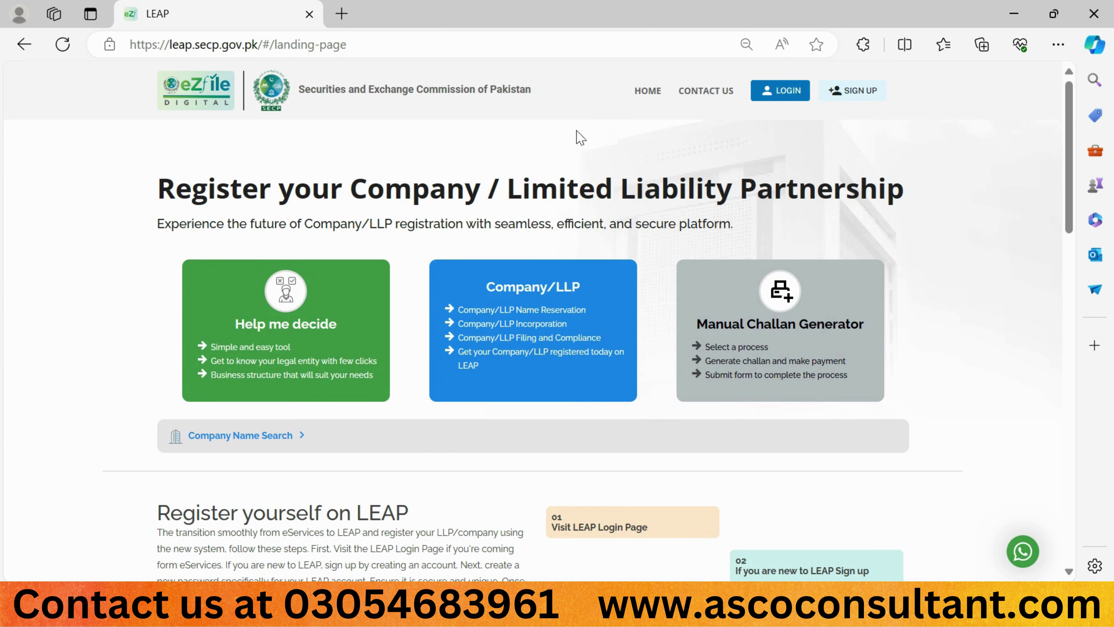
- Log in to the LEAP portal using the CNIC and account password already filled in on the login form
left_click(780, 96)
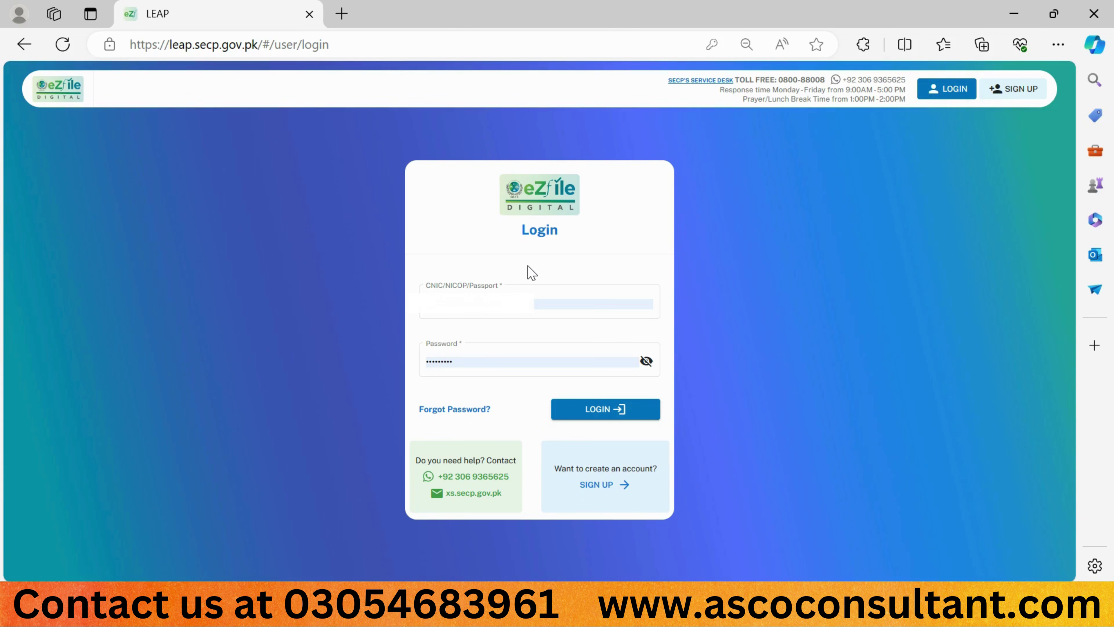
left_click(527, 302)
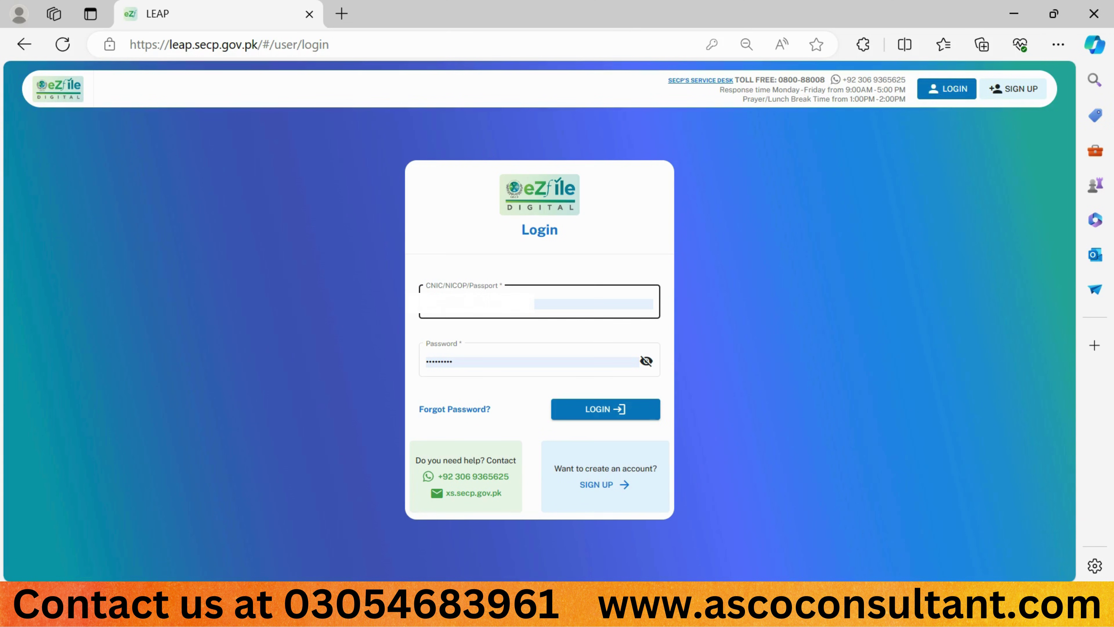
left_click(439, 360)
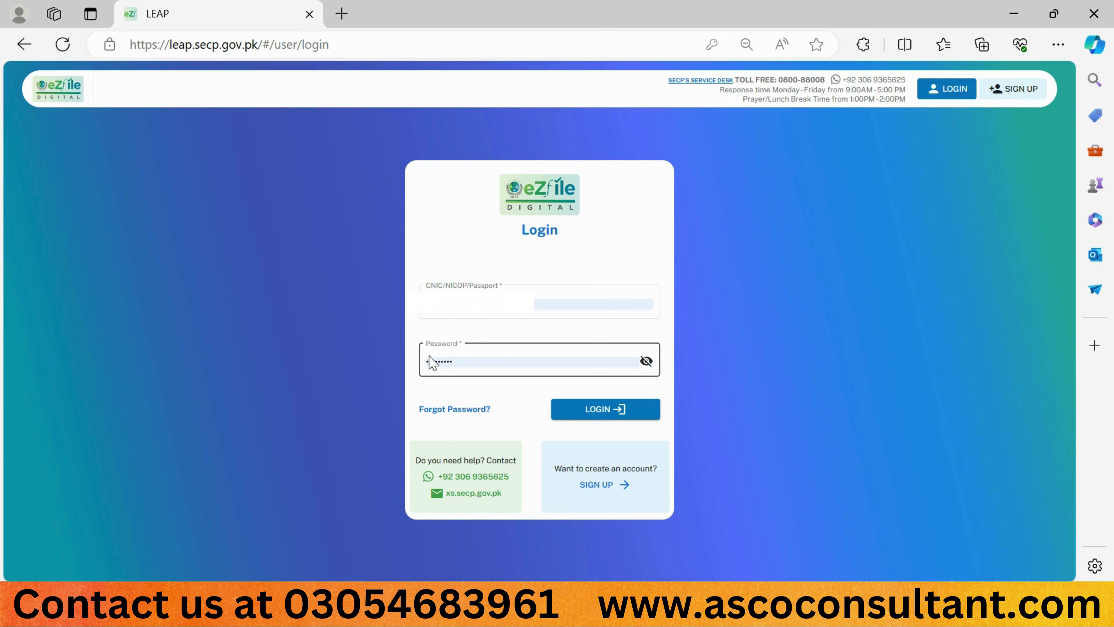
left_click(596, 412)
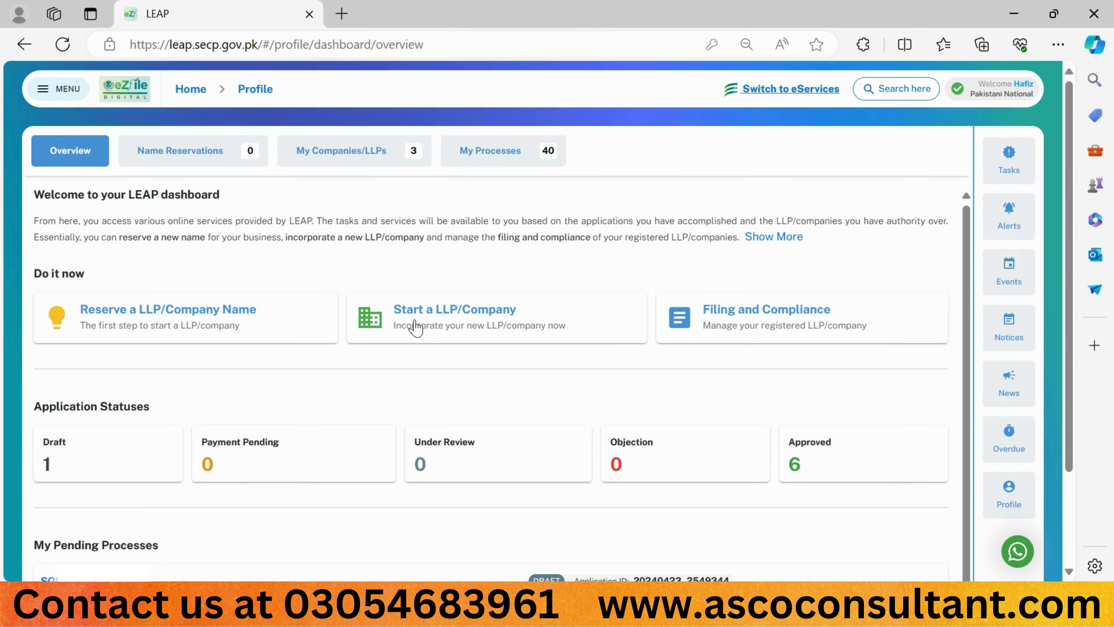
- Open Filing and Compliance for the first company in the selection list
left_click(733, 327)
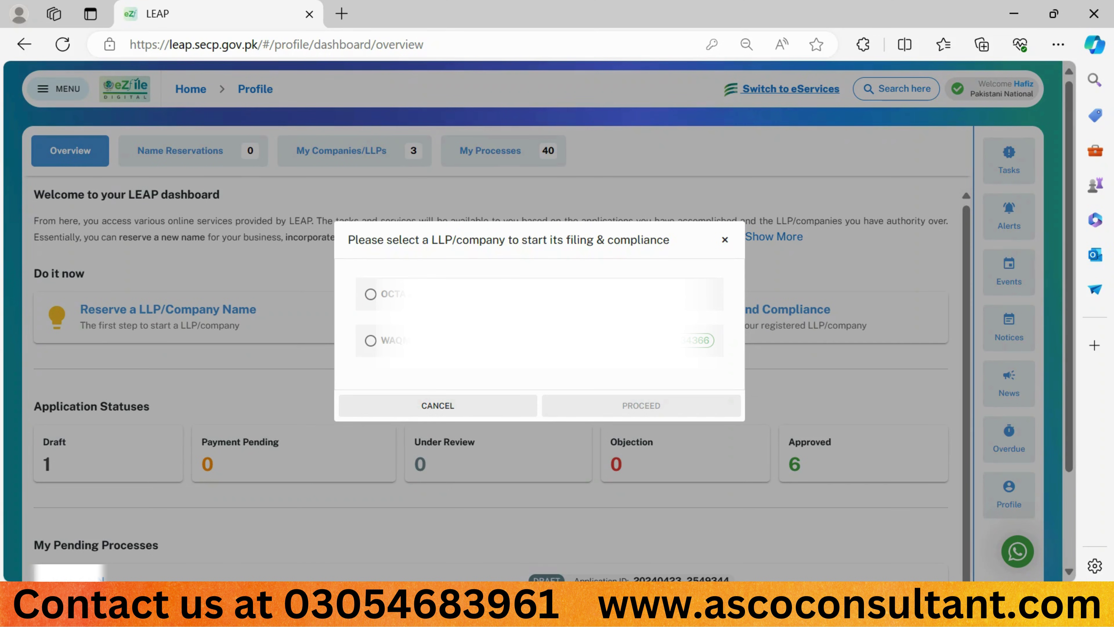
left_click(370, 293)
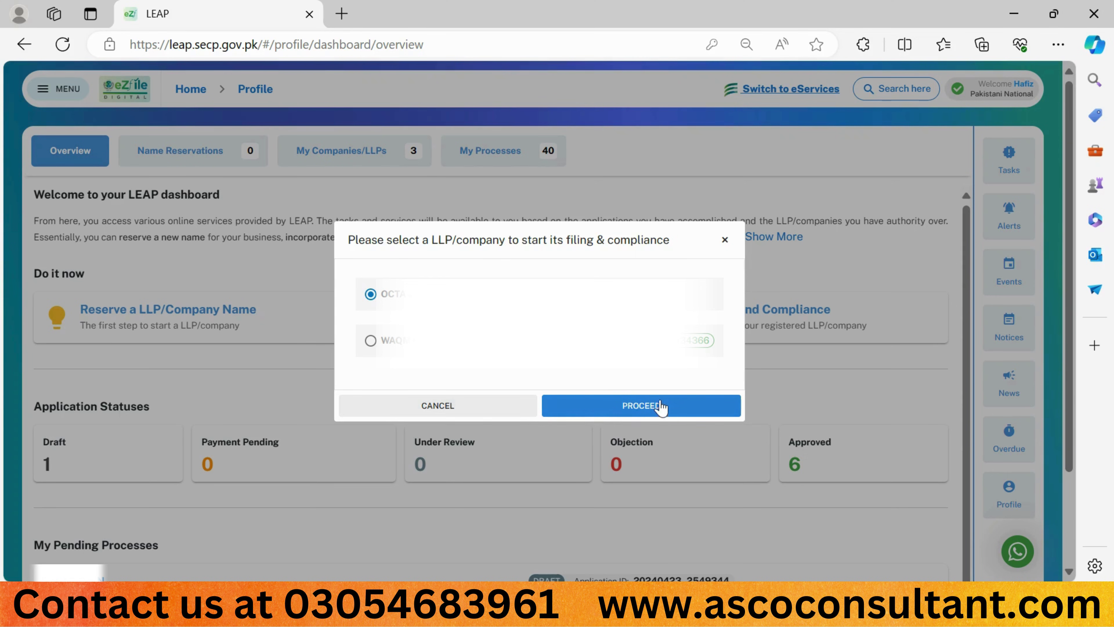
left_click(647, 408)
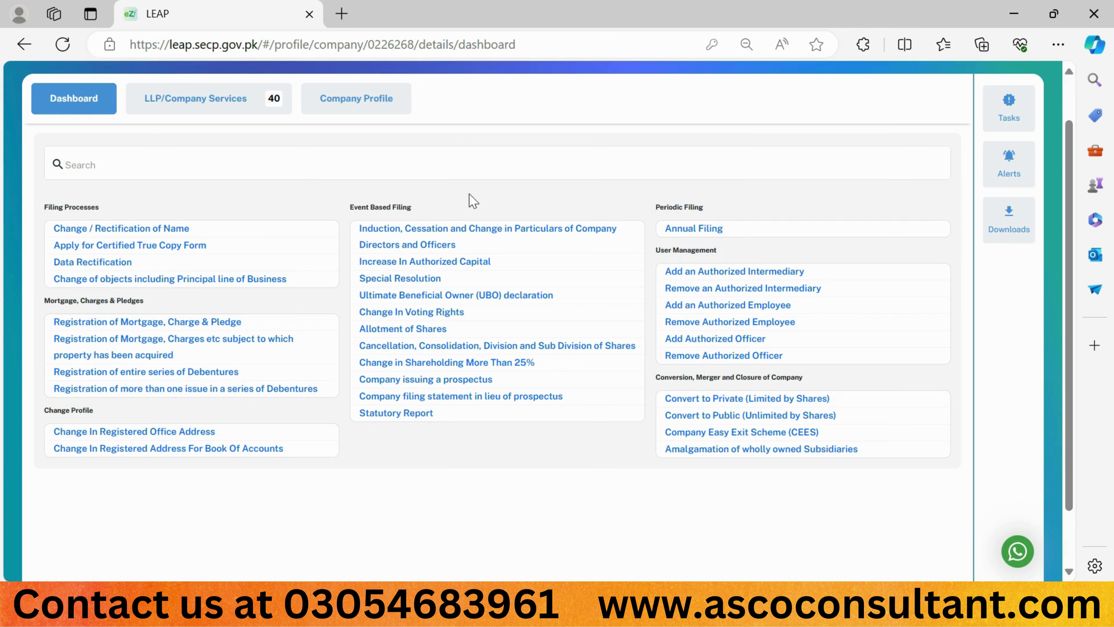
- Start an Annual Filing with Annual Return selected for the year 2022-2023
left_click(699, 238)
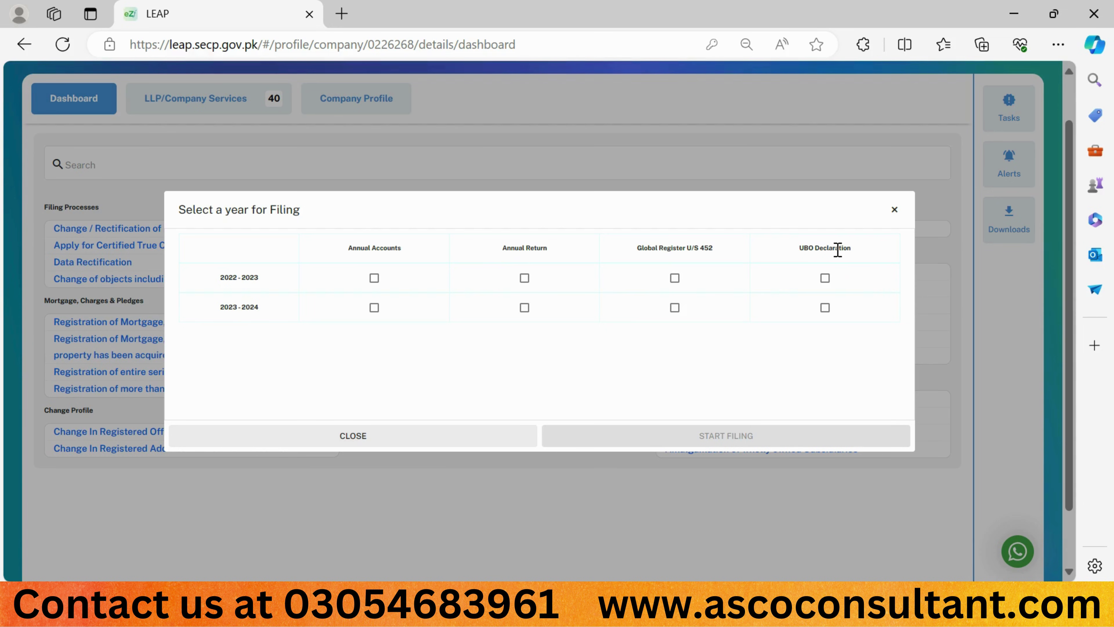
left_click(525, 278)
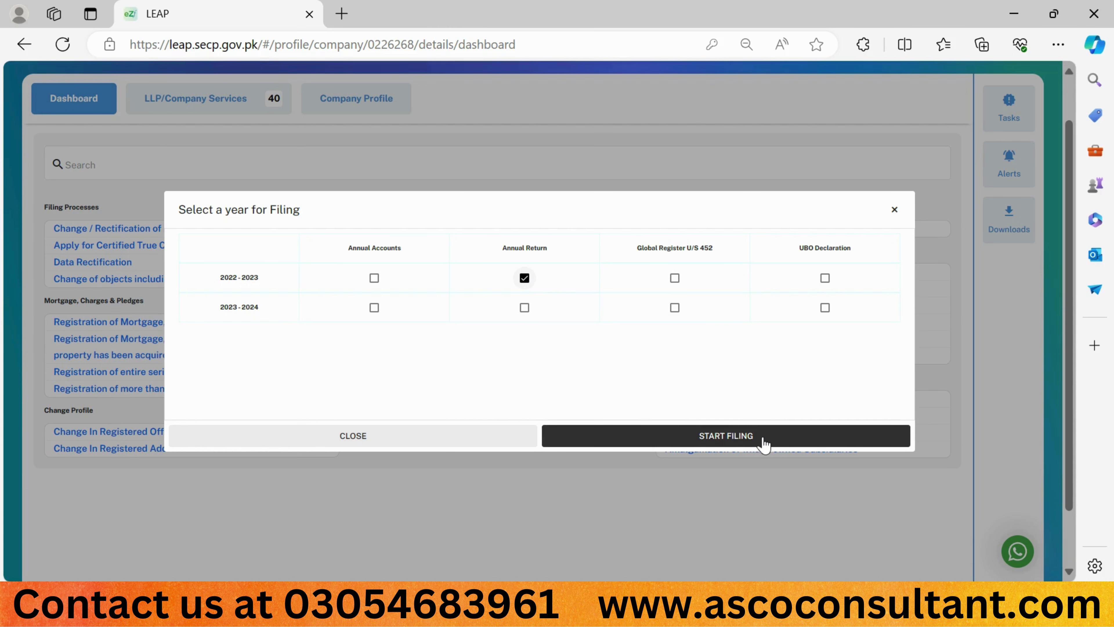
left_click(691, 437)
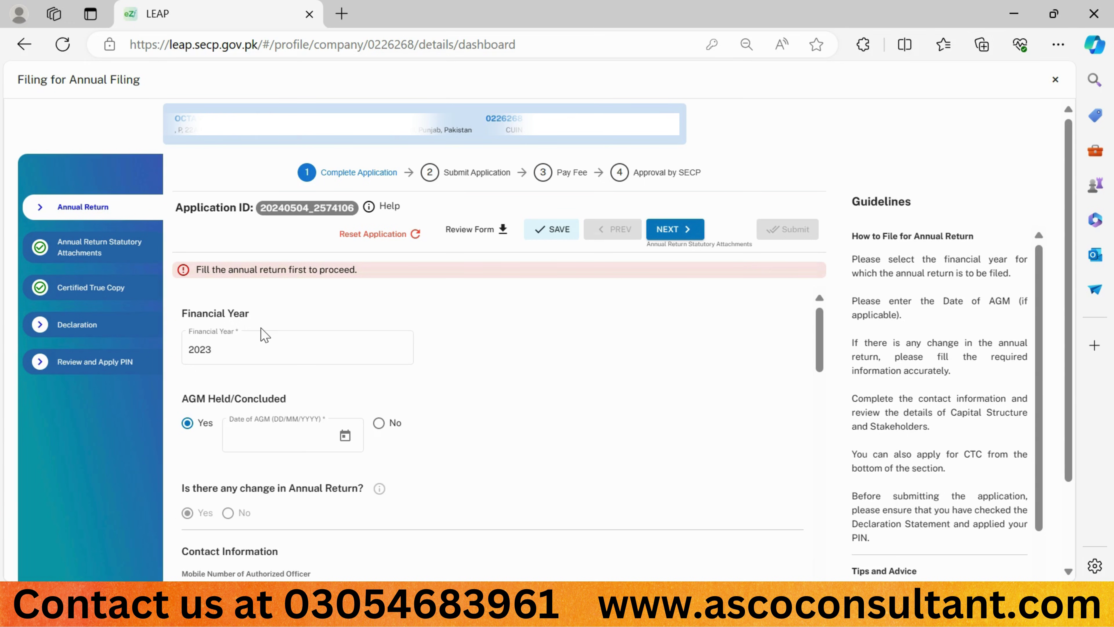
- Review the Financial Year field in the Annual Return form
left_click(195, 349)
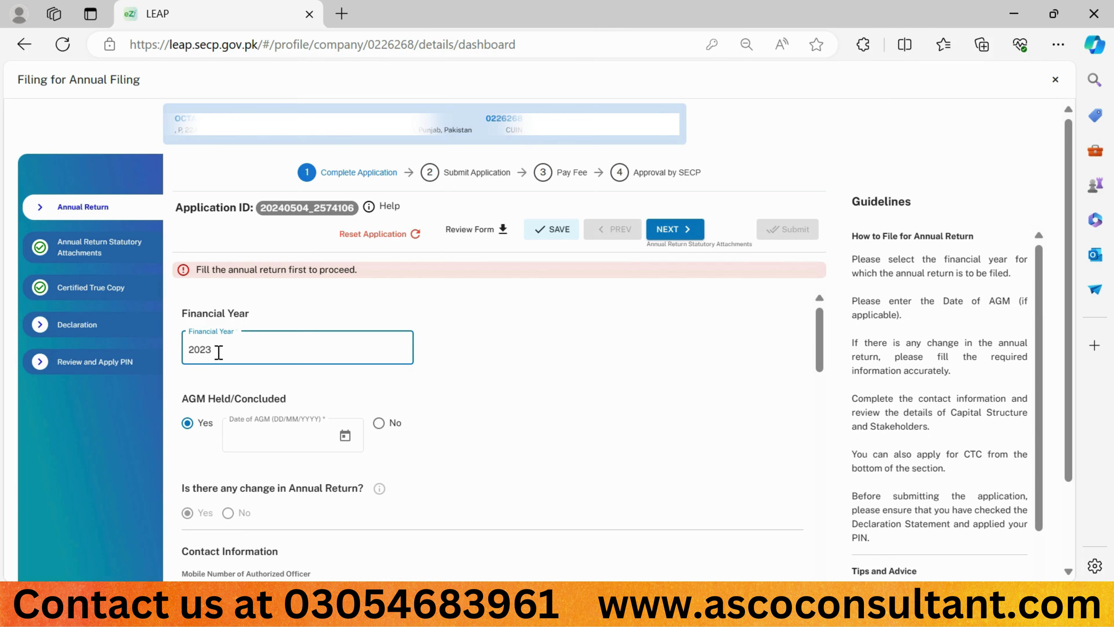
double_click(229, 352)
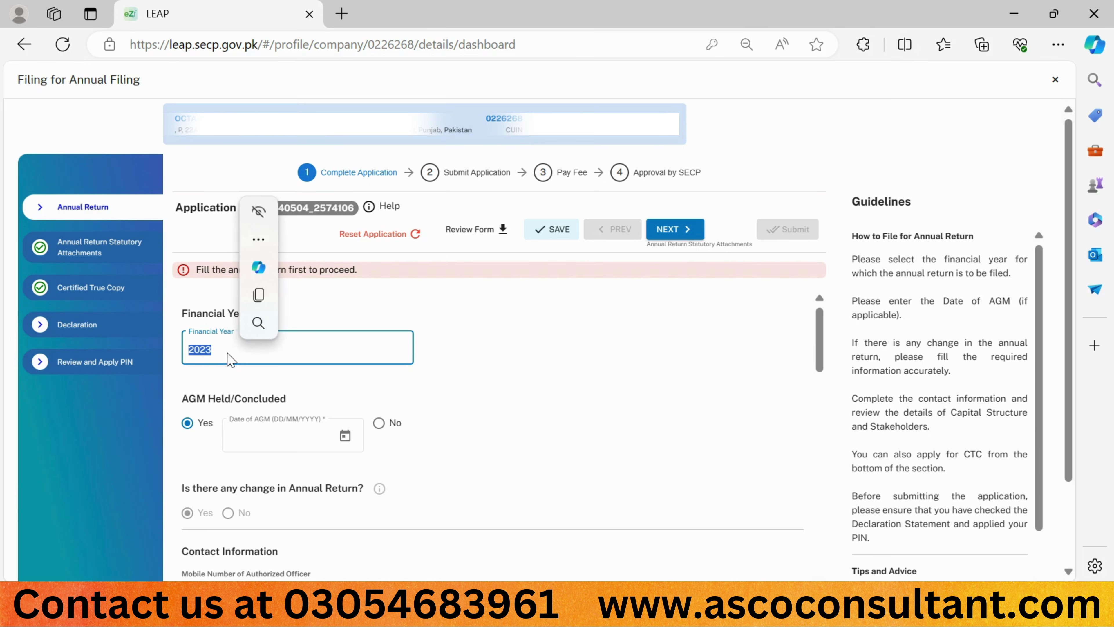
left_click(218, 377)
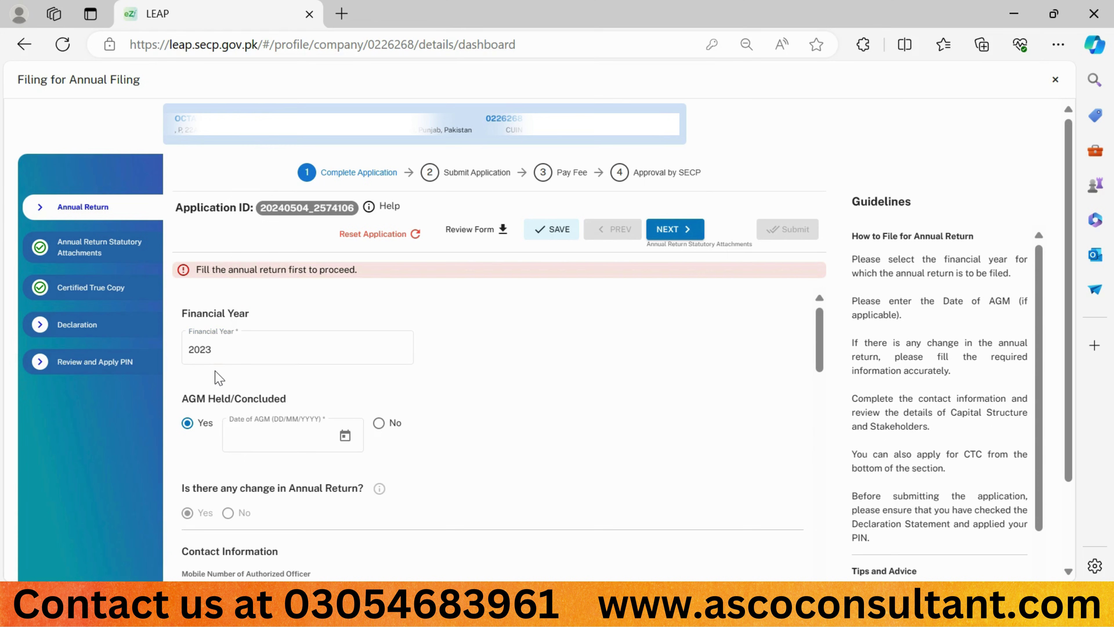